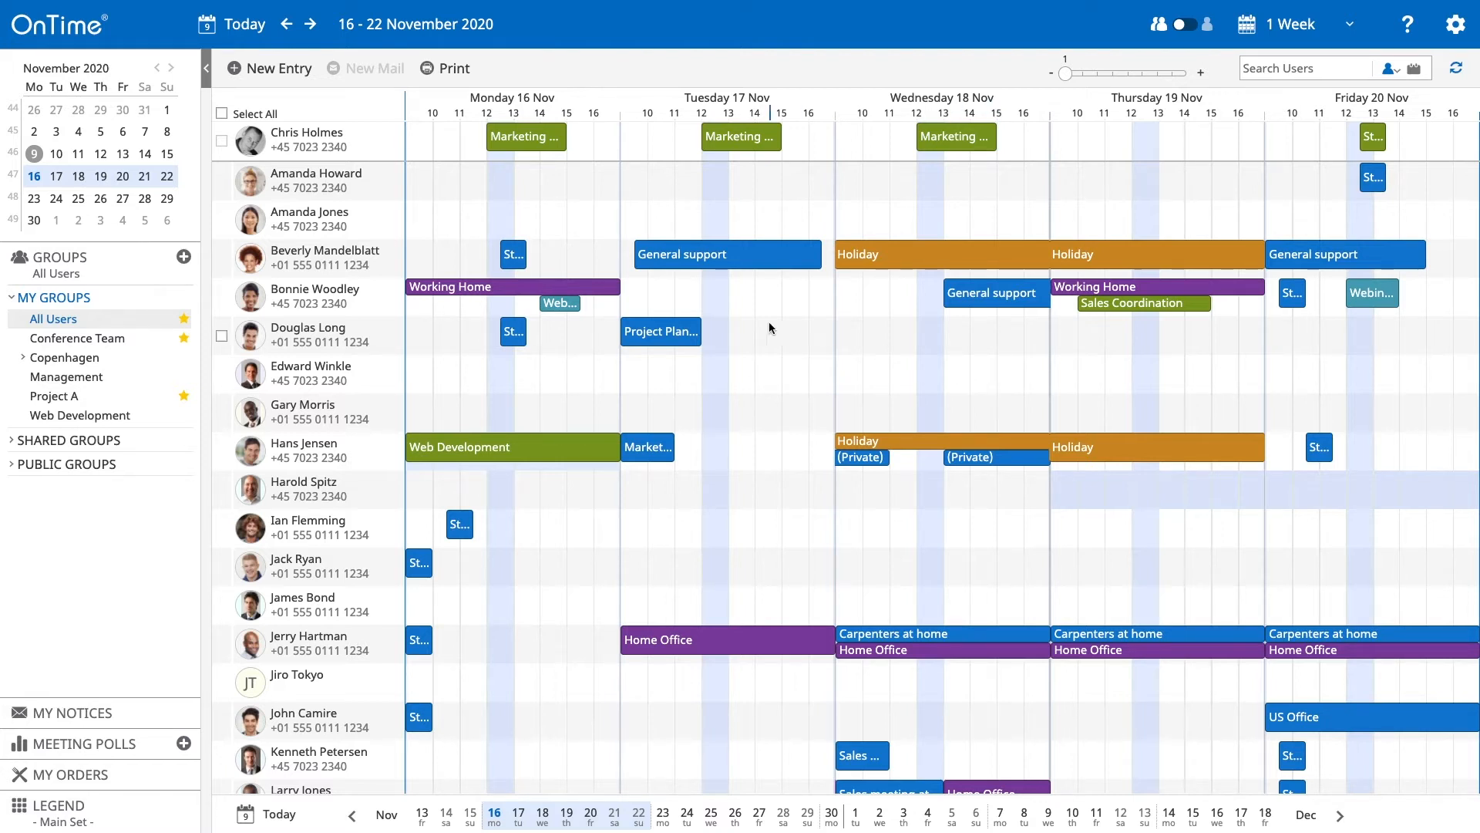
Select the third, fourth, sixth and seventh colleagues below the calendar owner's row and show only the selected users
left_click(222, 255)
left_click(221, 326)
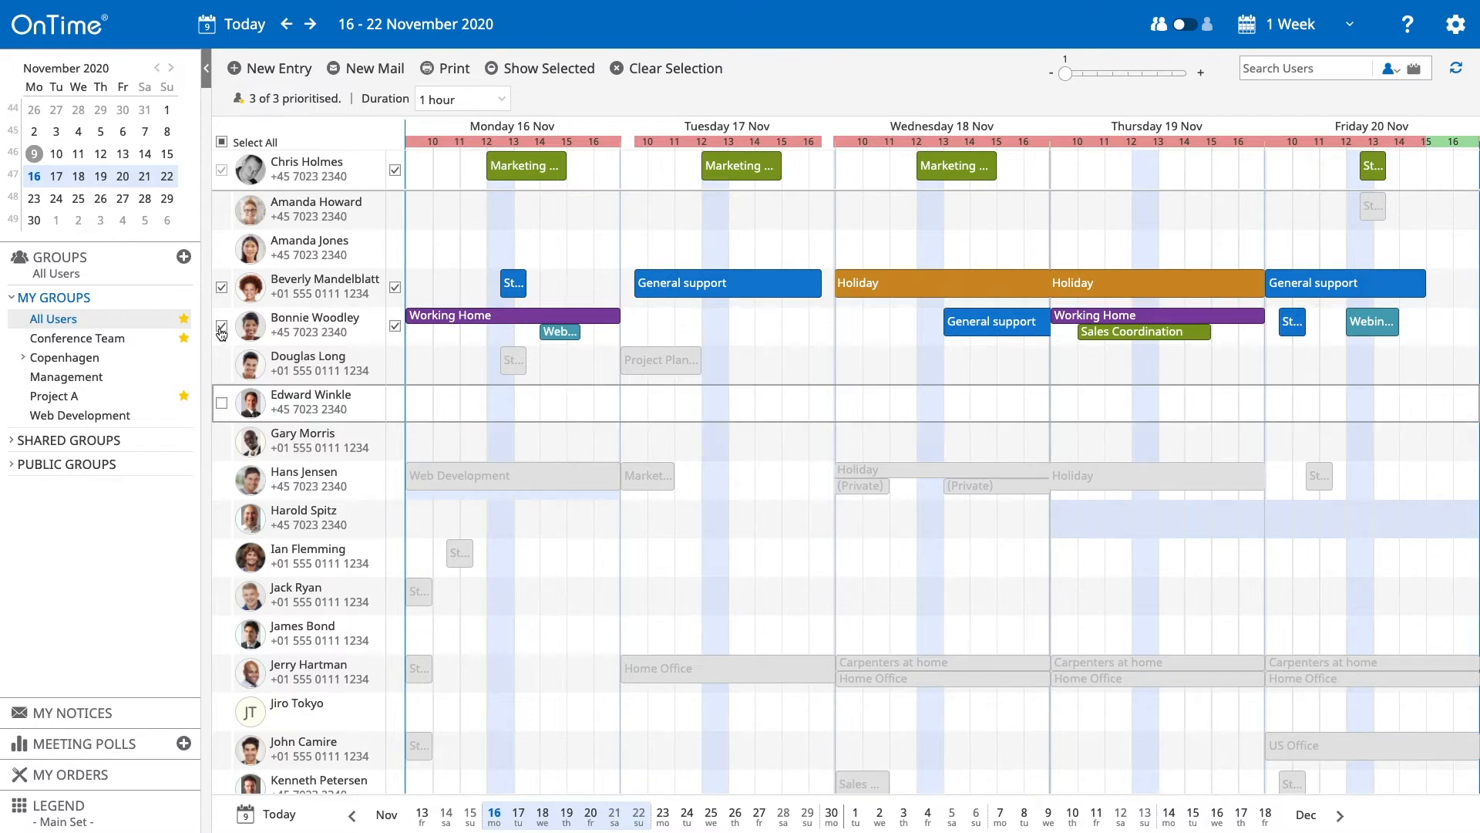
key("space")
key("Down")
key("space")
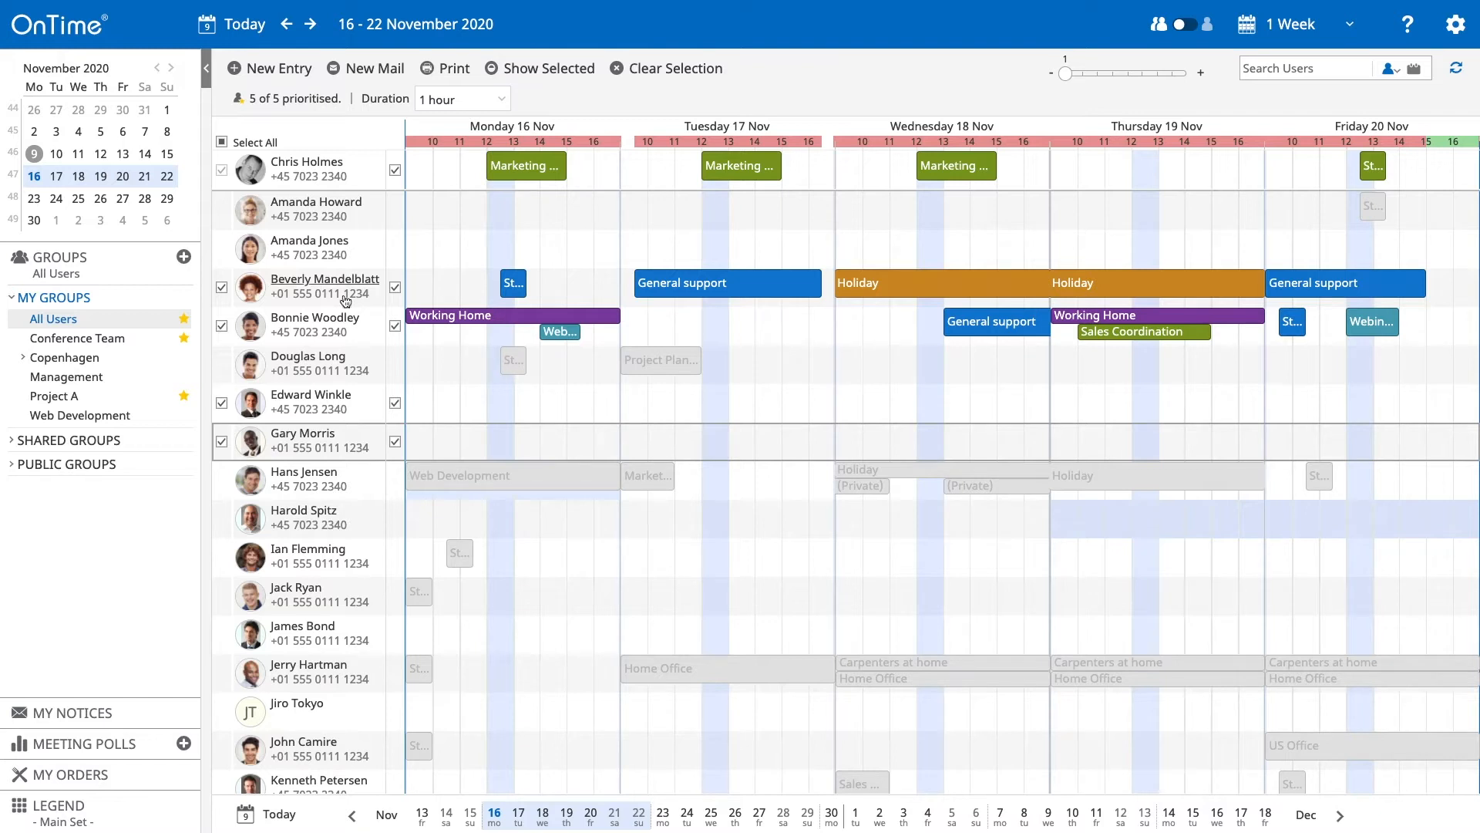
left_click(549, 68)
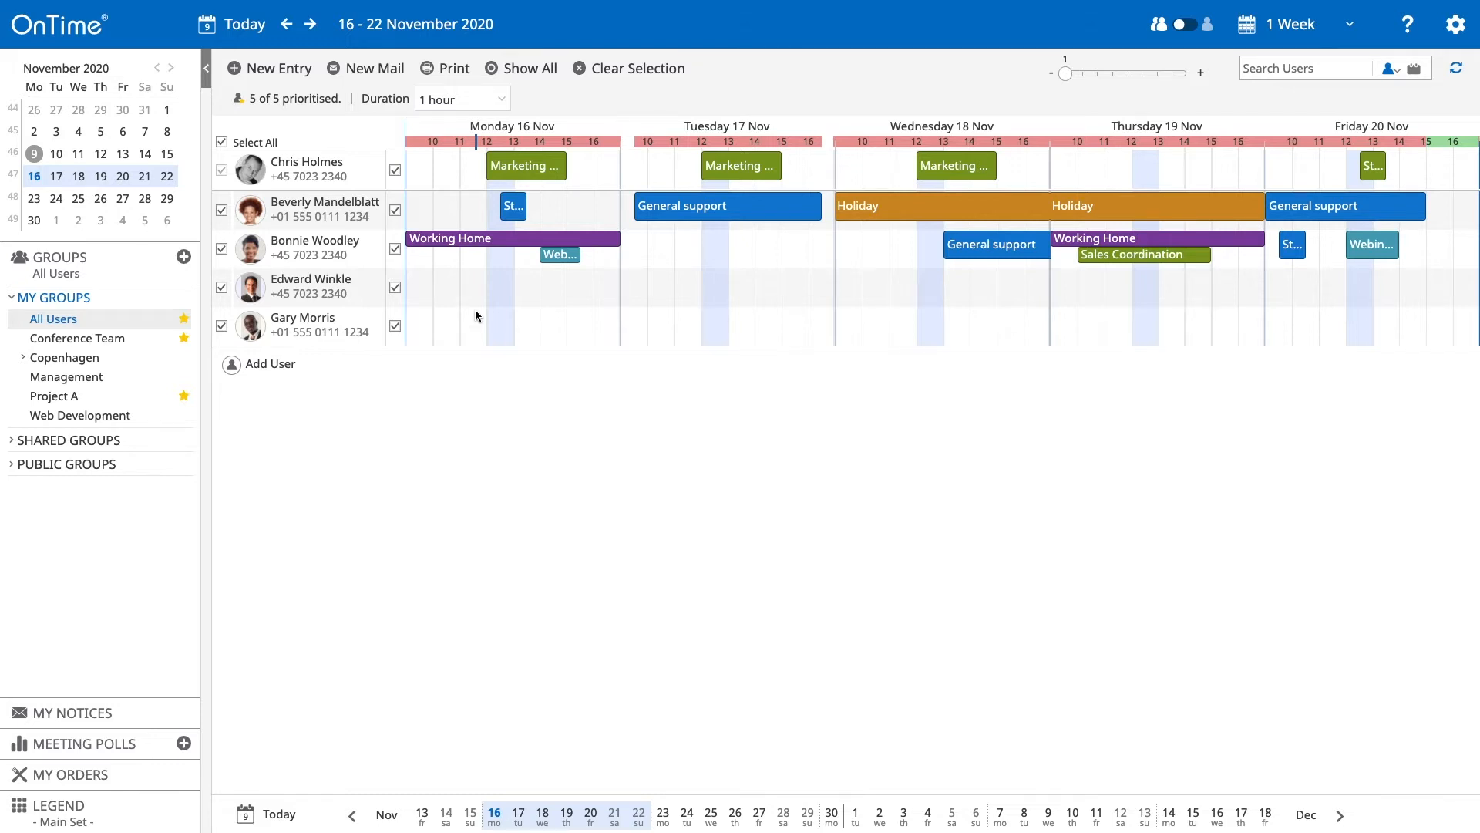
Remove the priority from the first colleague below the calendar owner while keeping that colleague selected as a participant
left_click(395, 212)
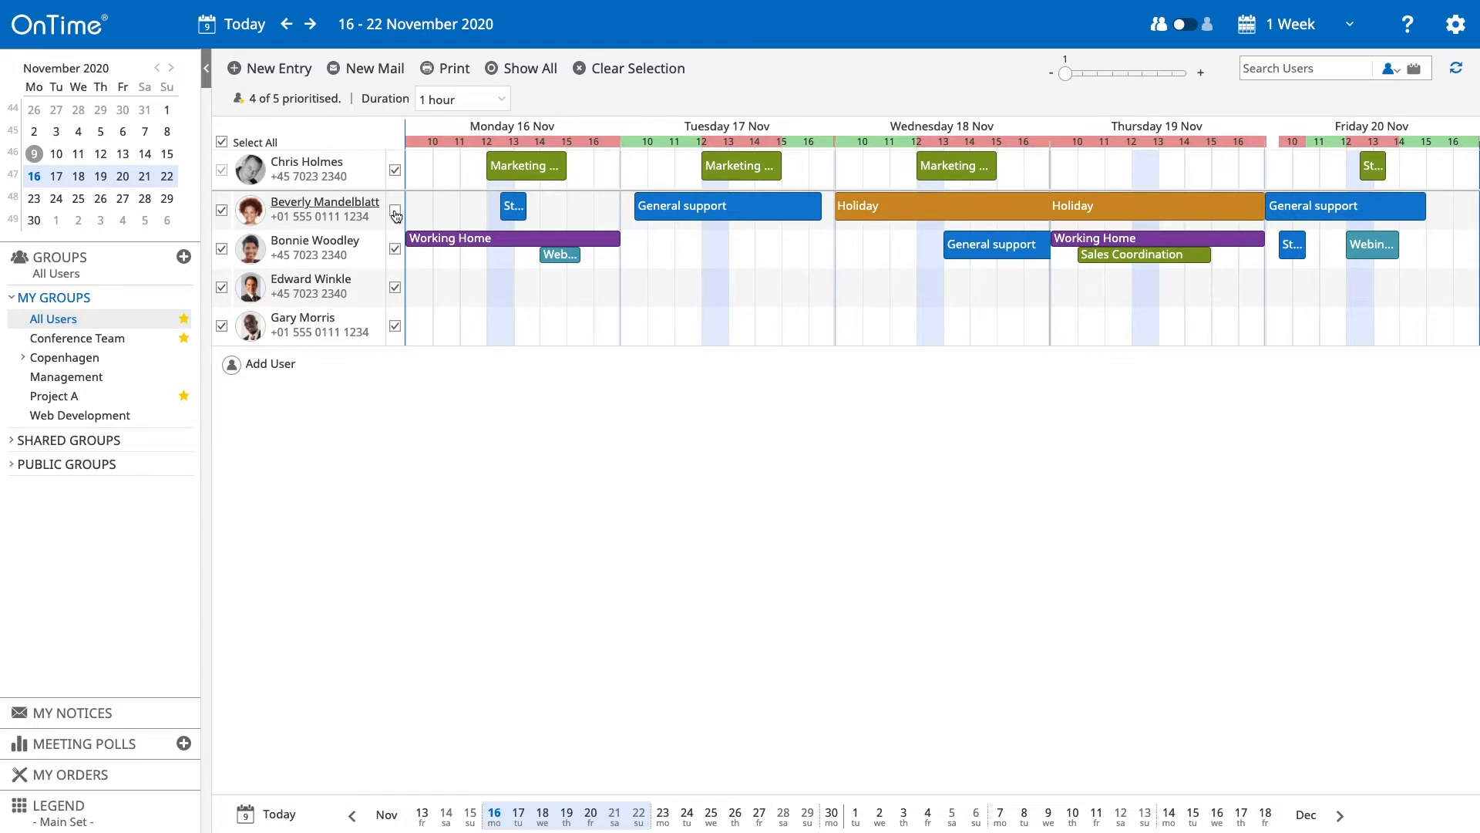
left_click(395, 212)
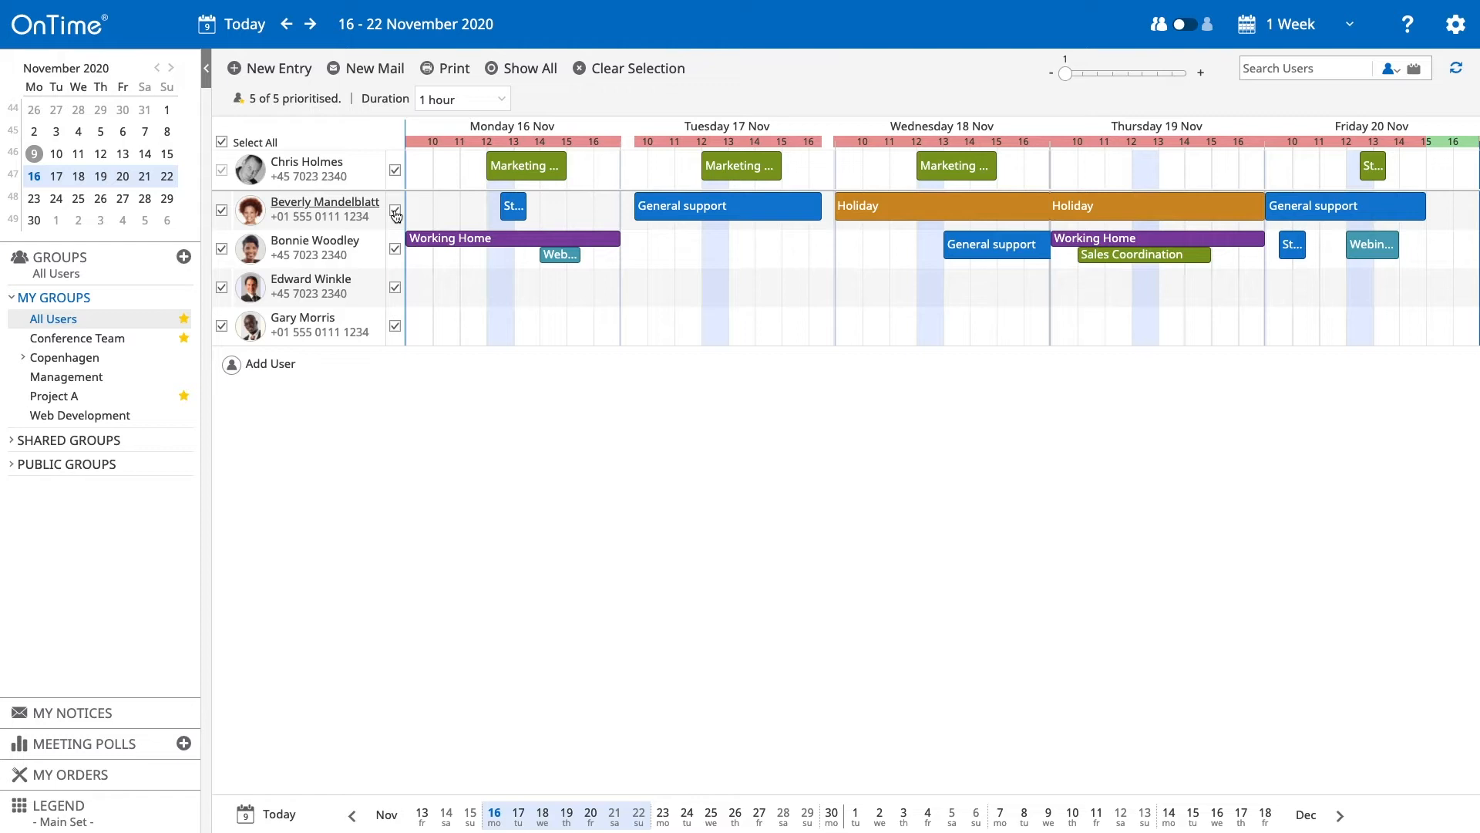
left_click(394, 212)
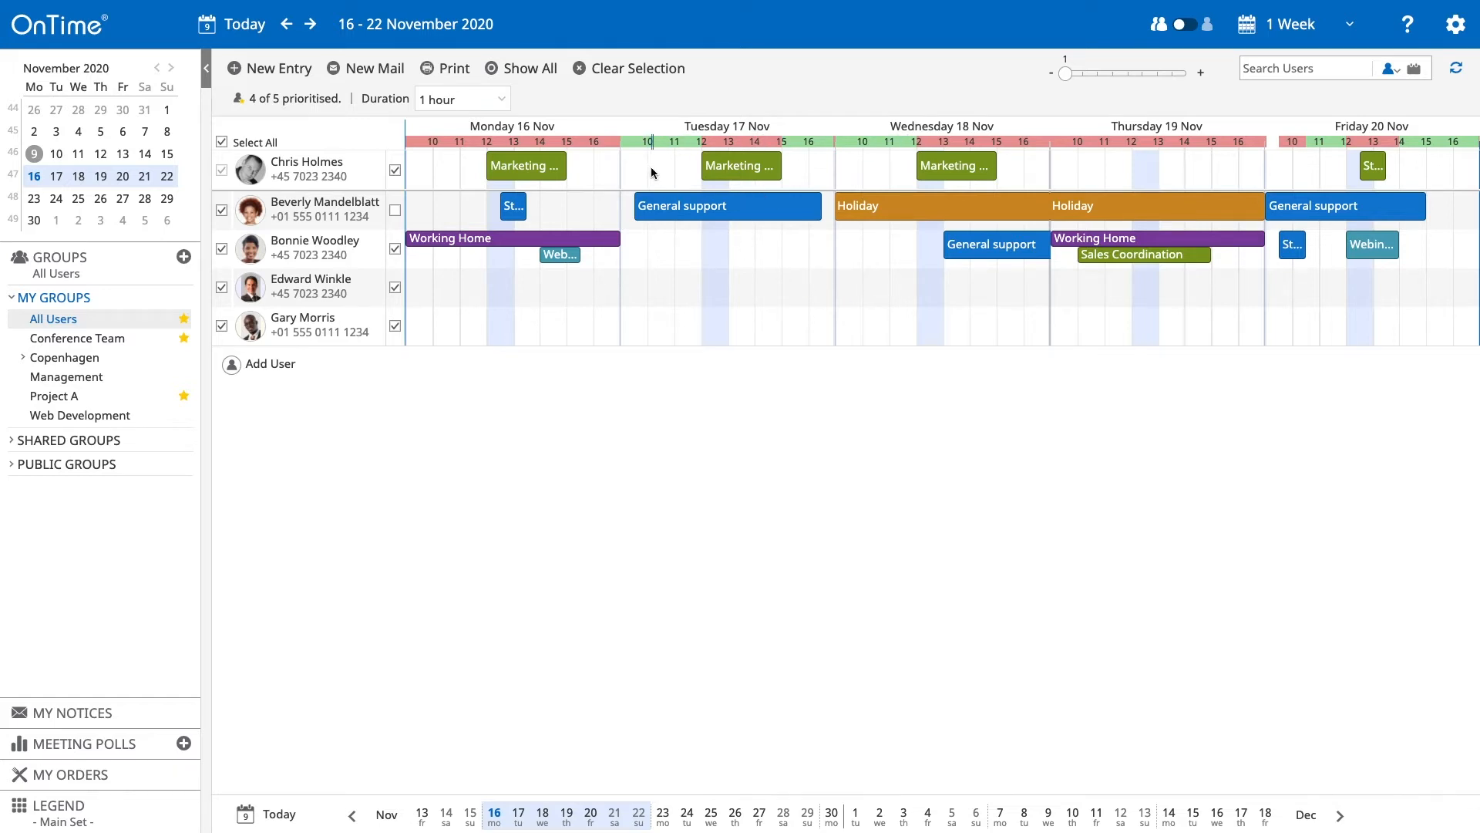
Start a meeting with the selected users on Tuesday 17 November from 10:00 to 12:00 and check its attendee conflicts
left_click_drag(658, 172, 702, 171)
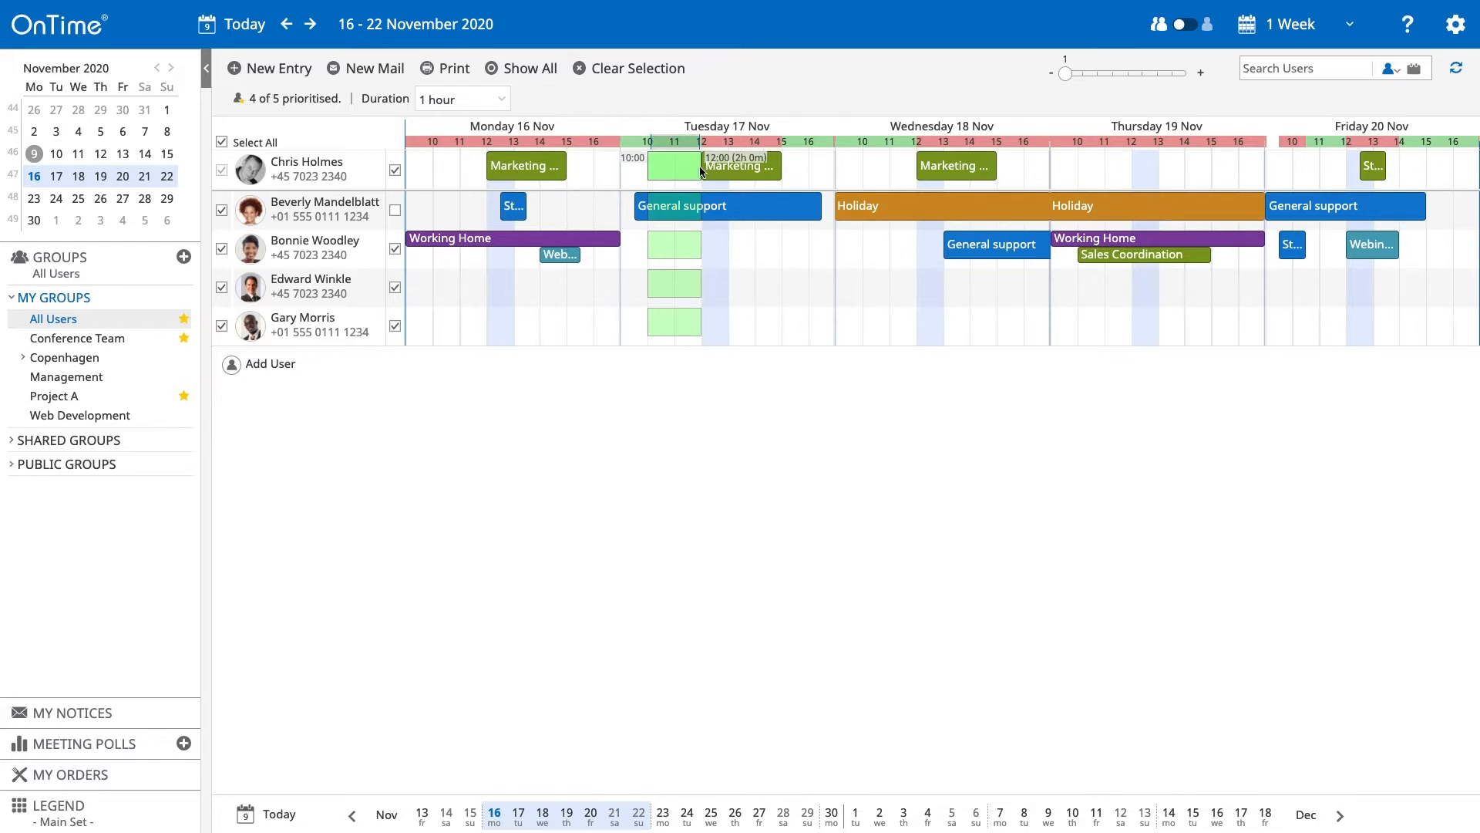
mouse_move(702, 172)
left_mouse_down()
mouse_move(723, 171)
mouse_move(703, 171)
left_mouse_up()
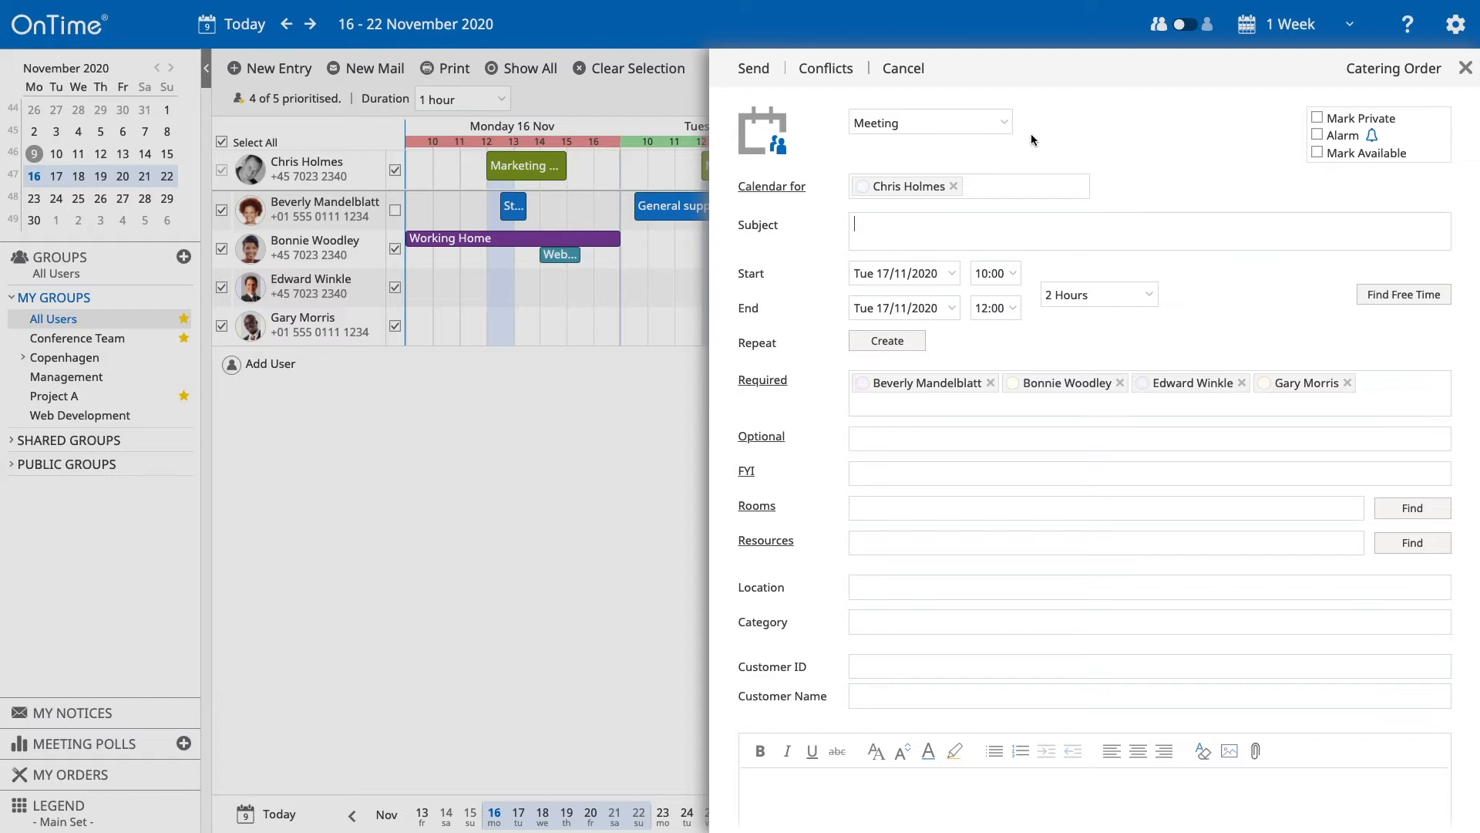
left_click(826, 70)
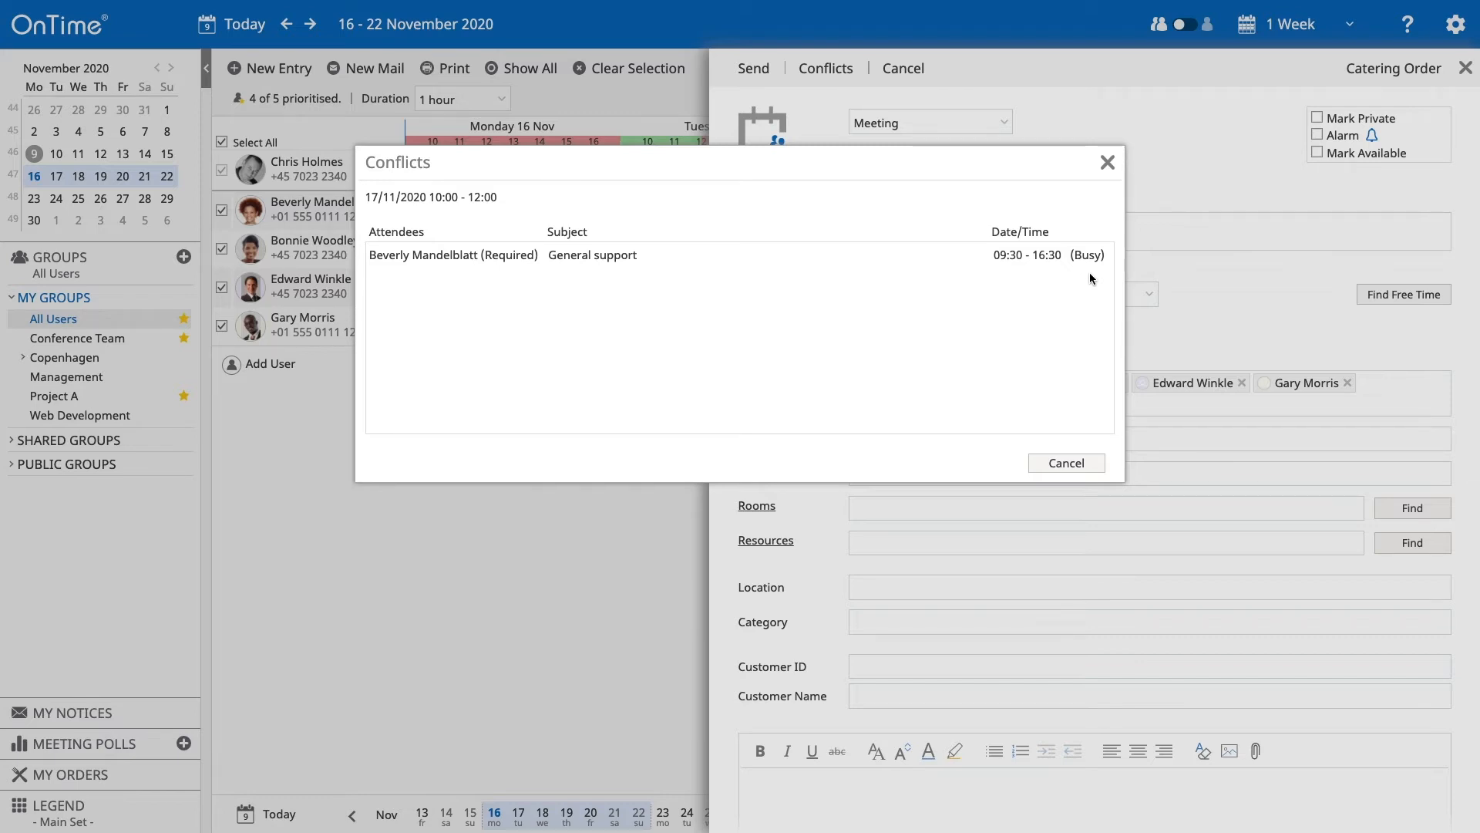
left_click(1053, 466)
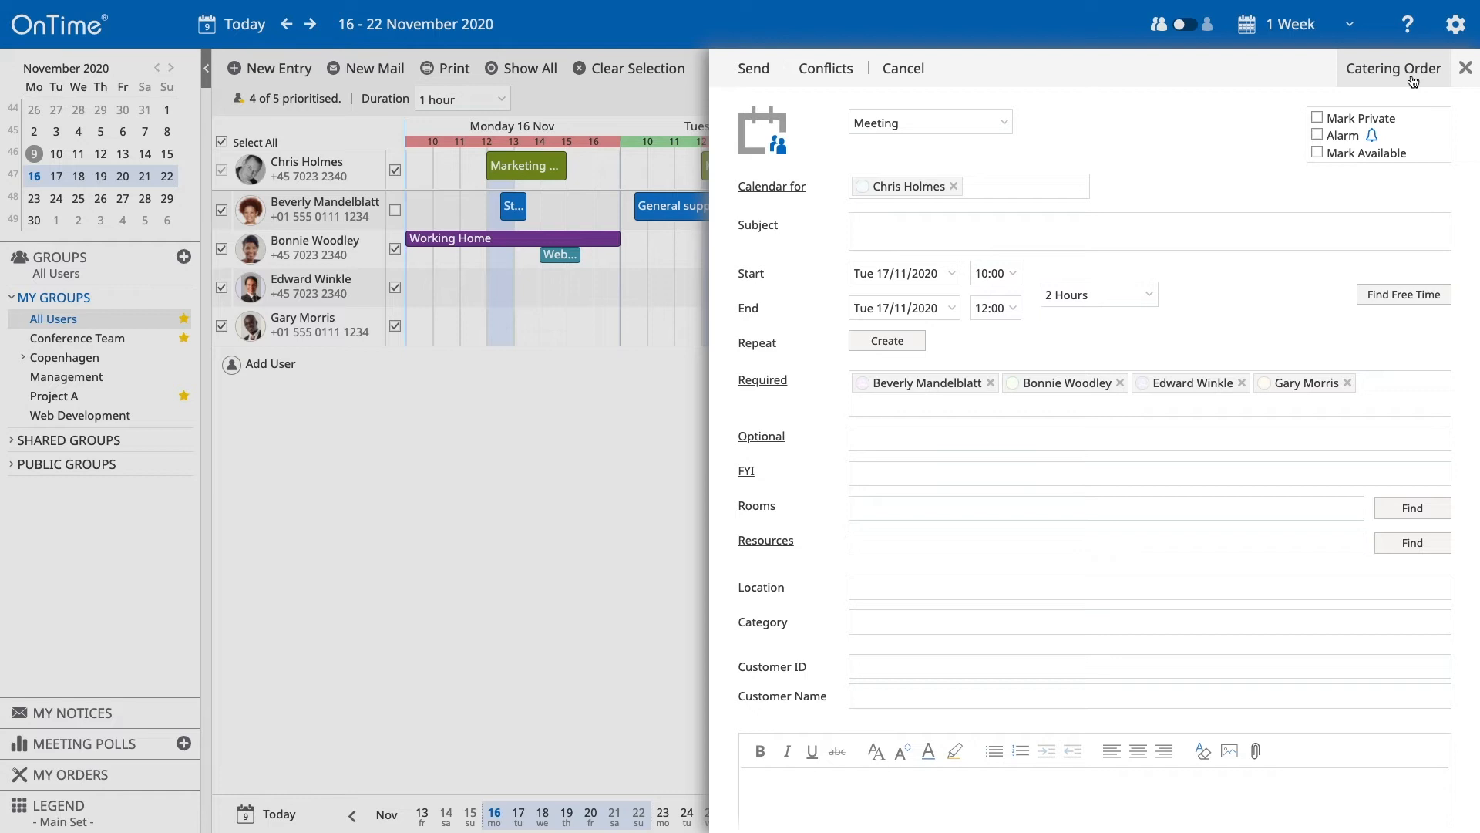
Review the available entry types, keep Meeting, and set the subject to "Project Meeting"
left_click(1003, 123)
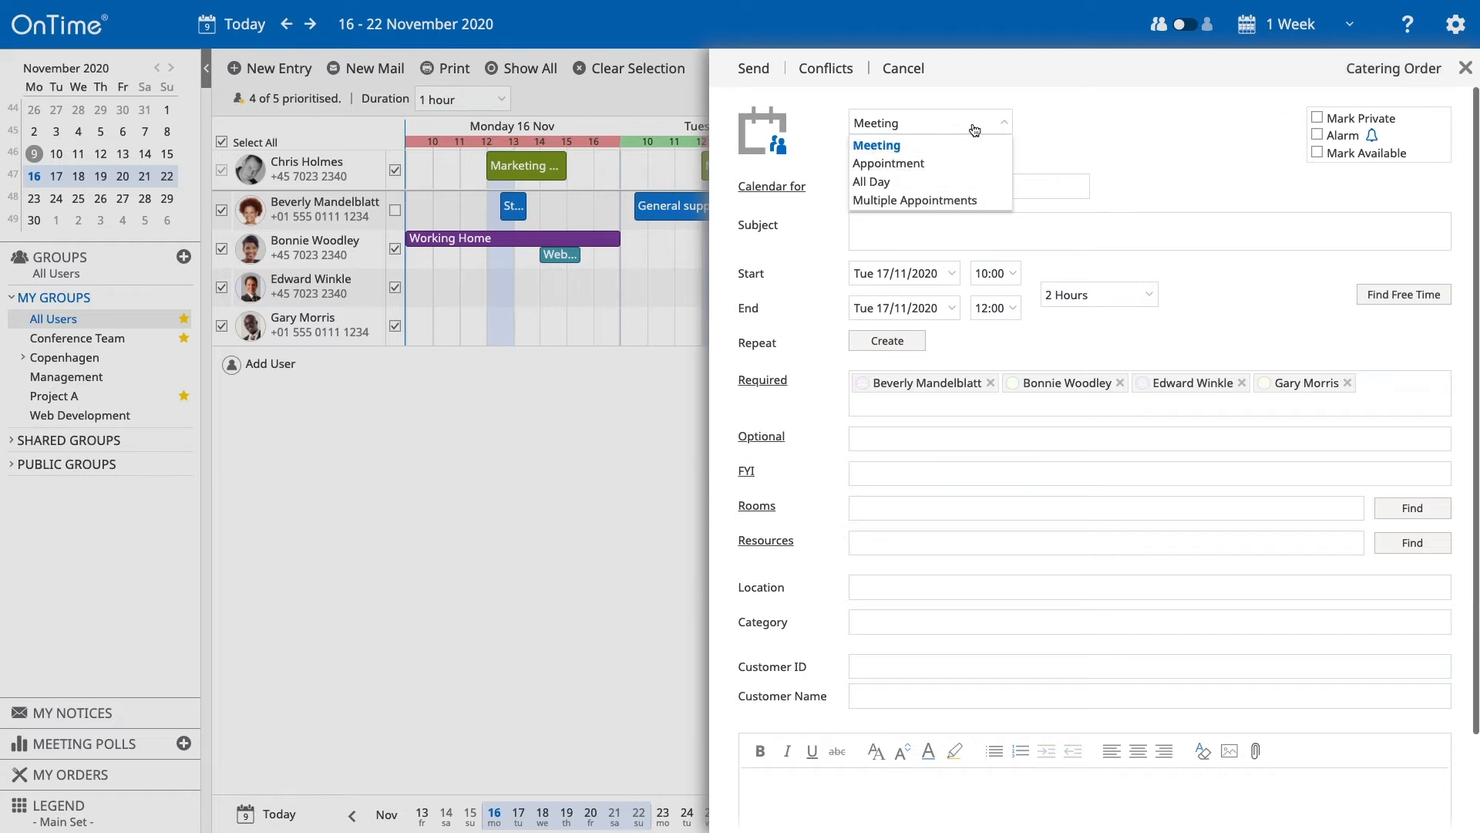
left_click(976, 129)
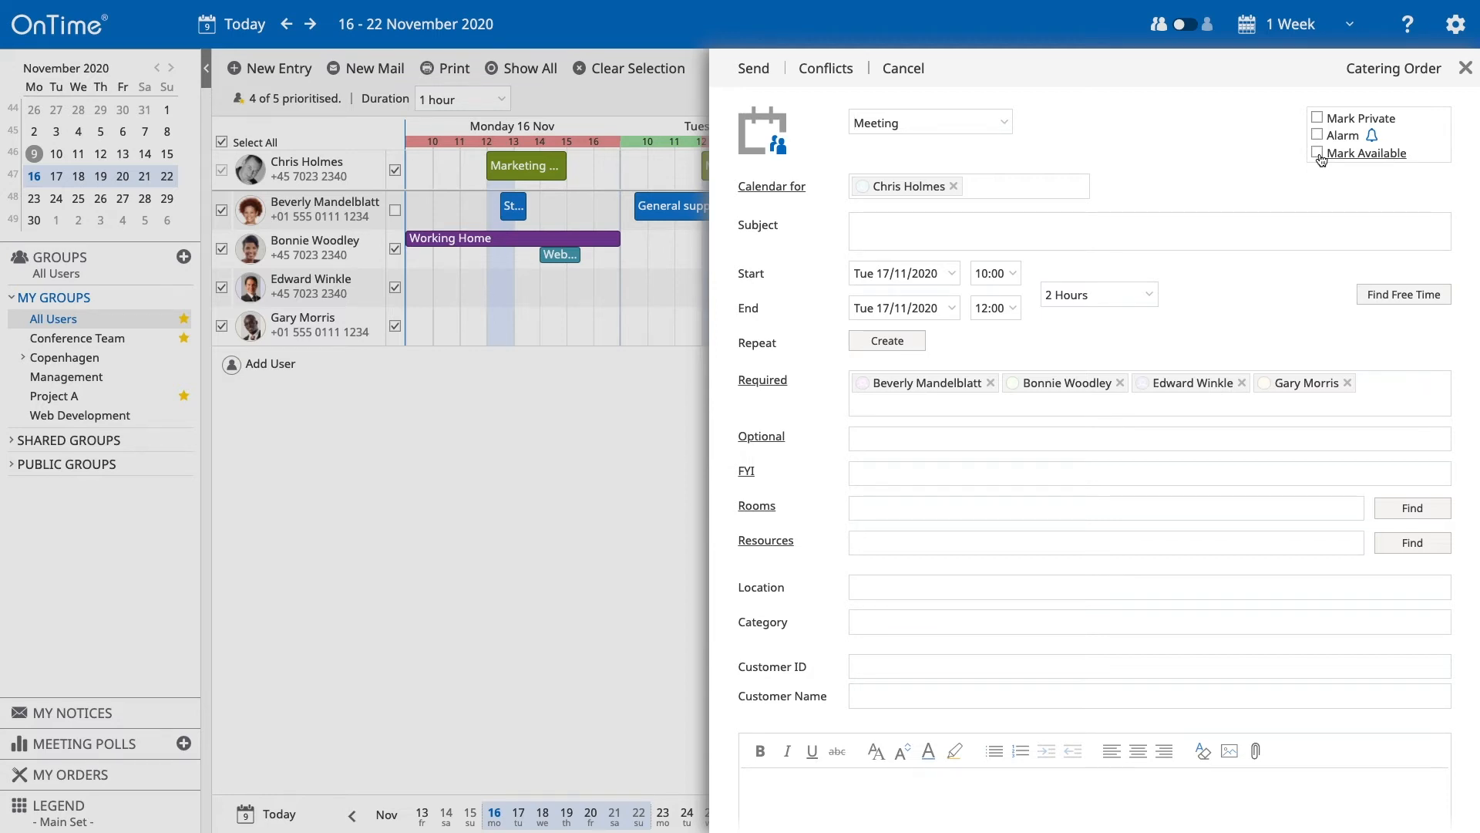
left_click(1080, 219)
type("Project Meeting")
Check the attendees' common free time on Friday 20/11/2020 and leave the suggestion unapplied
left_click(1392, 296)
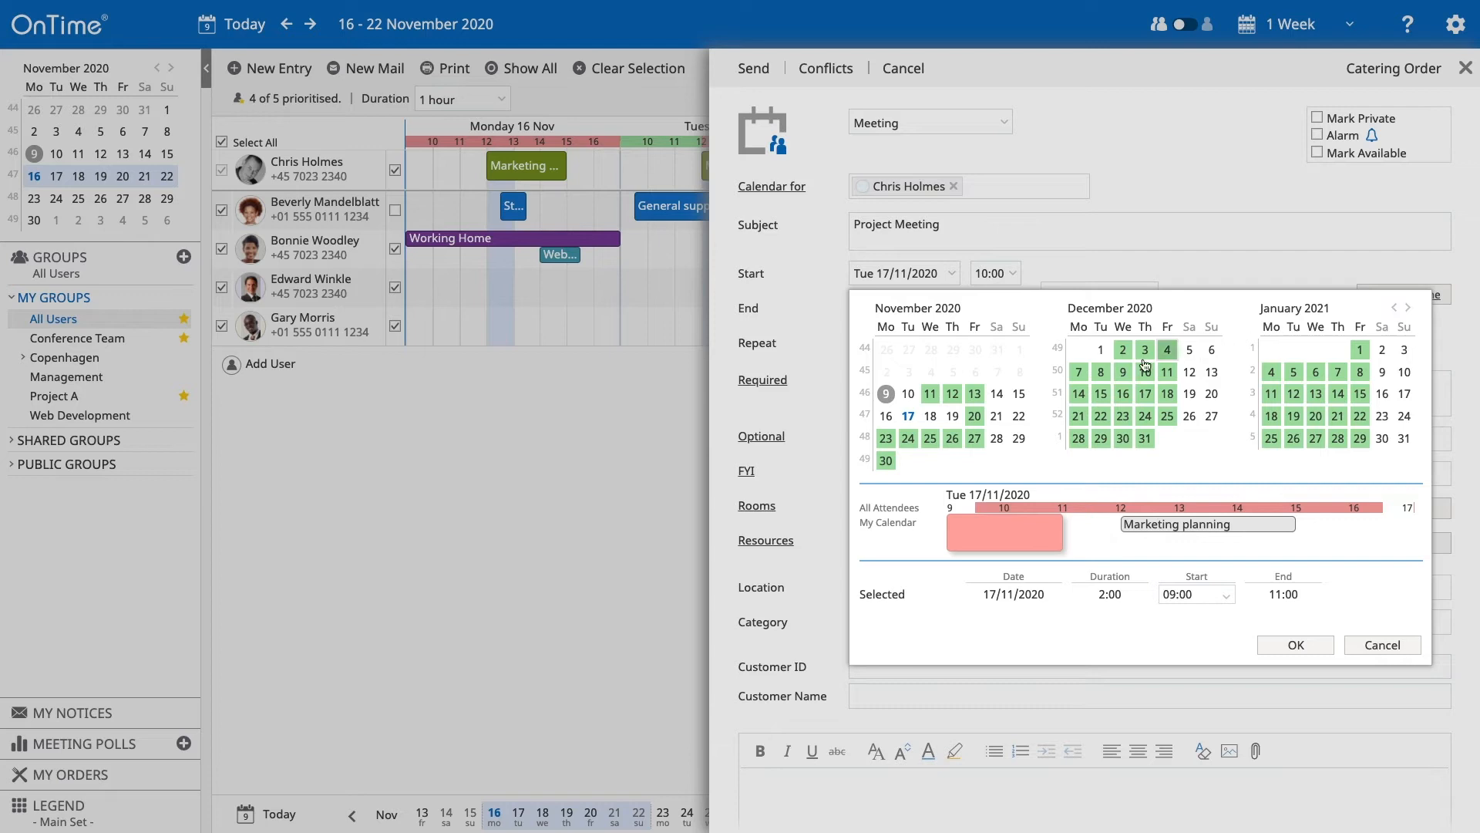
left_click(976, 417)
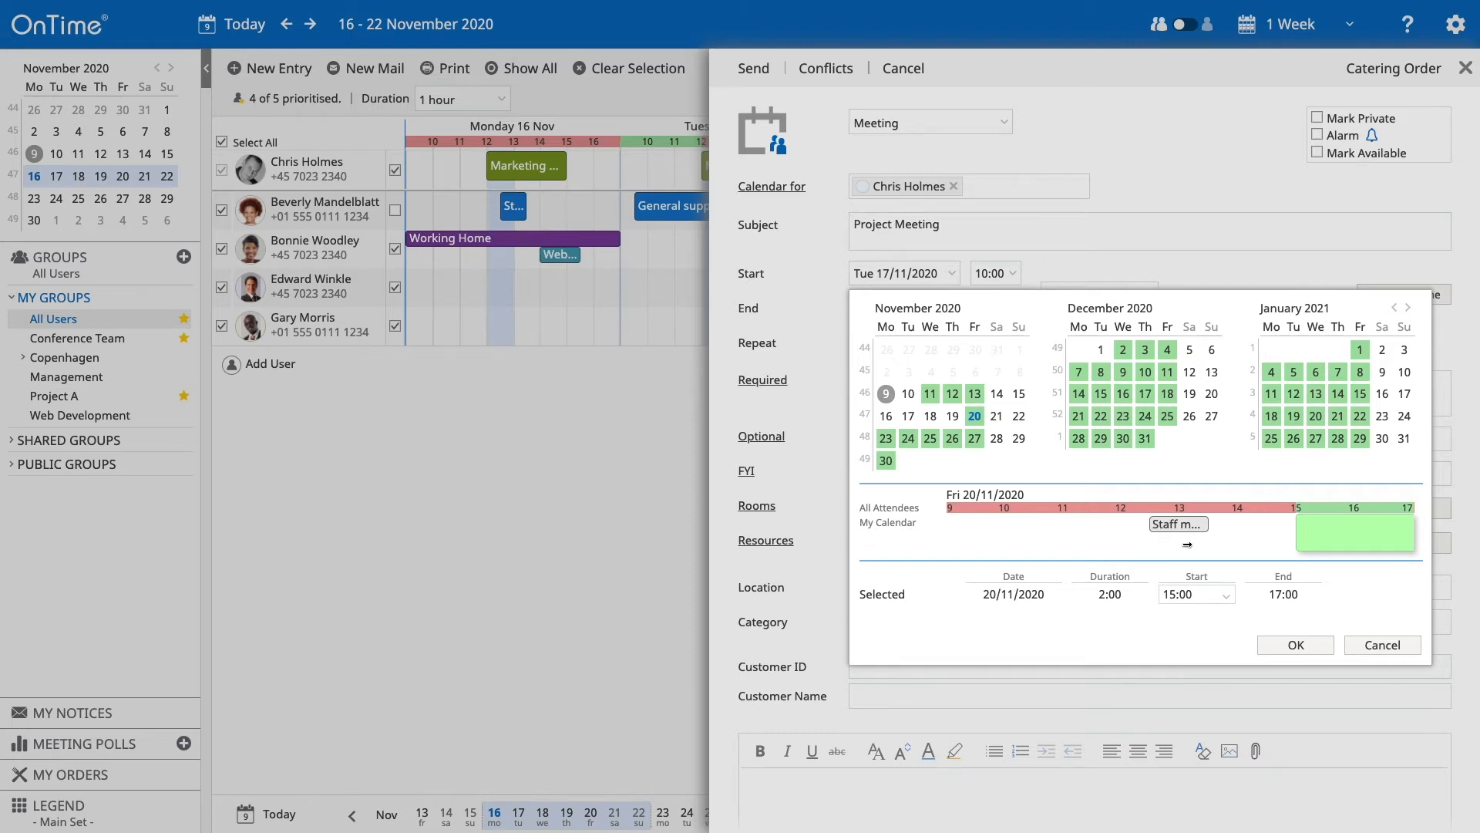
left_click_drag(1251, 533, 1287, 543)
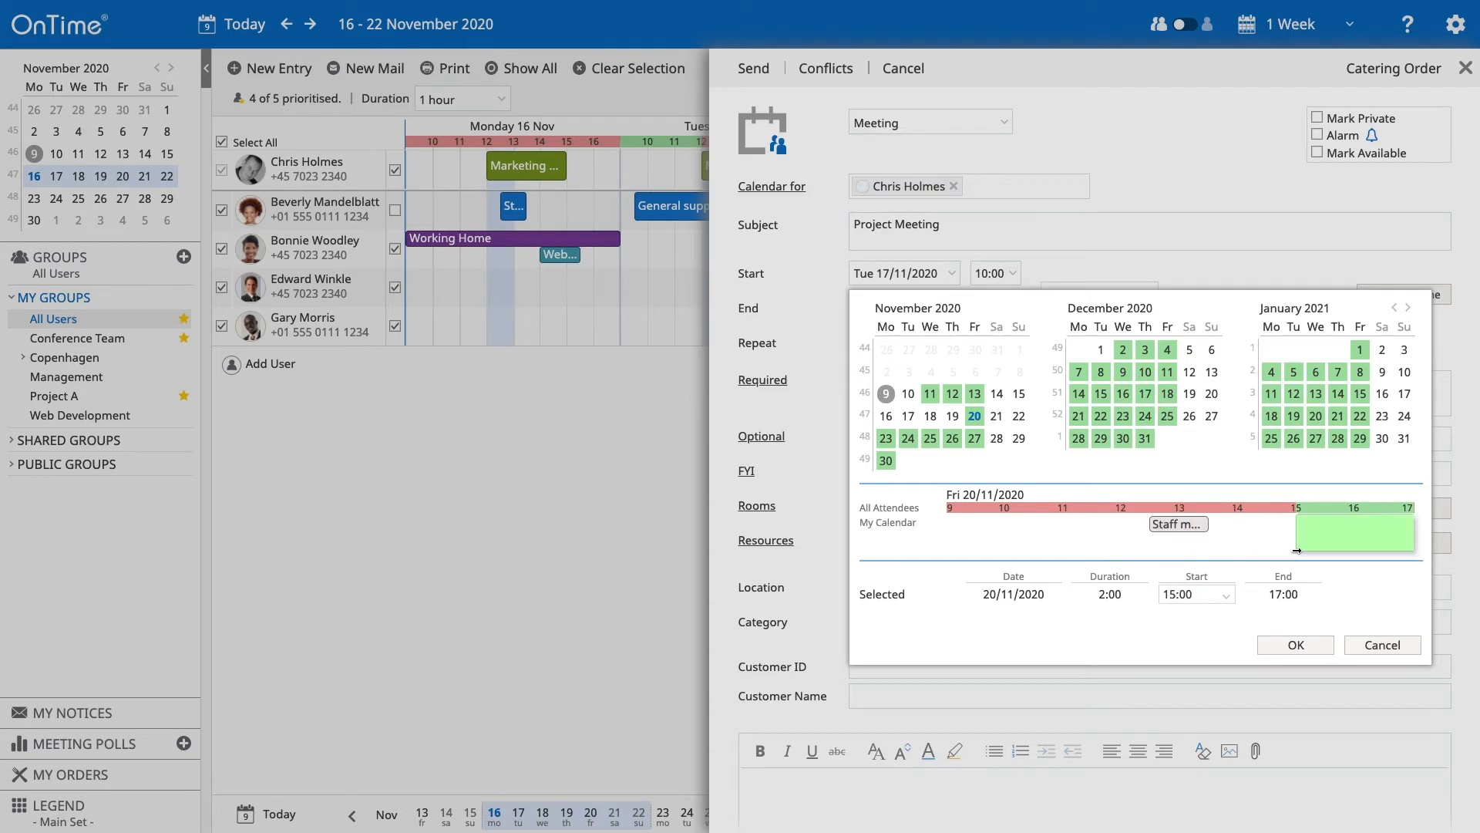
left_click(1380, 647)
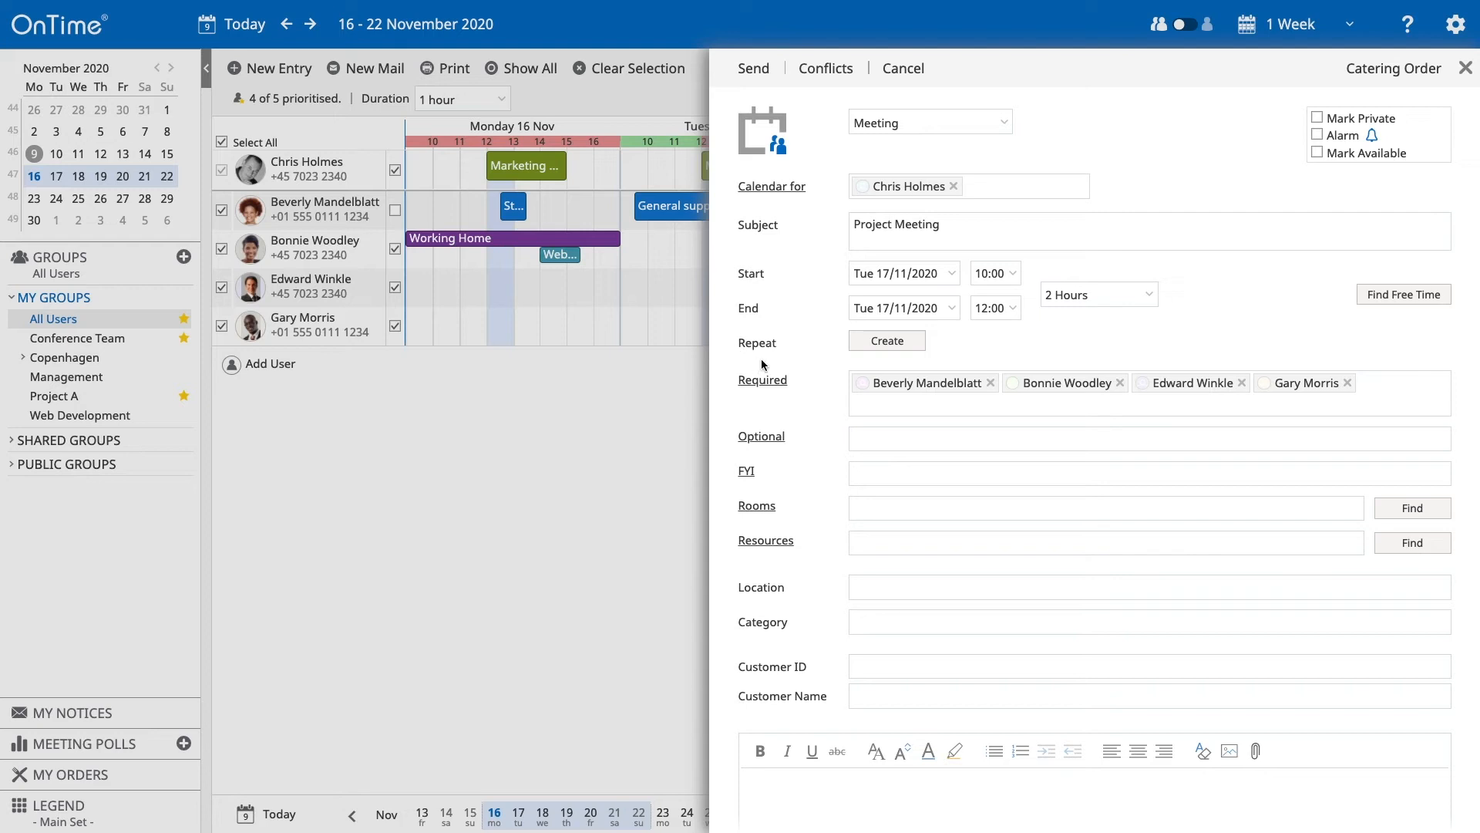
Review the meeting's repeat frequency options and leave without creating a recurrence
left_click(889, 343)
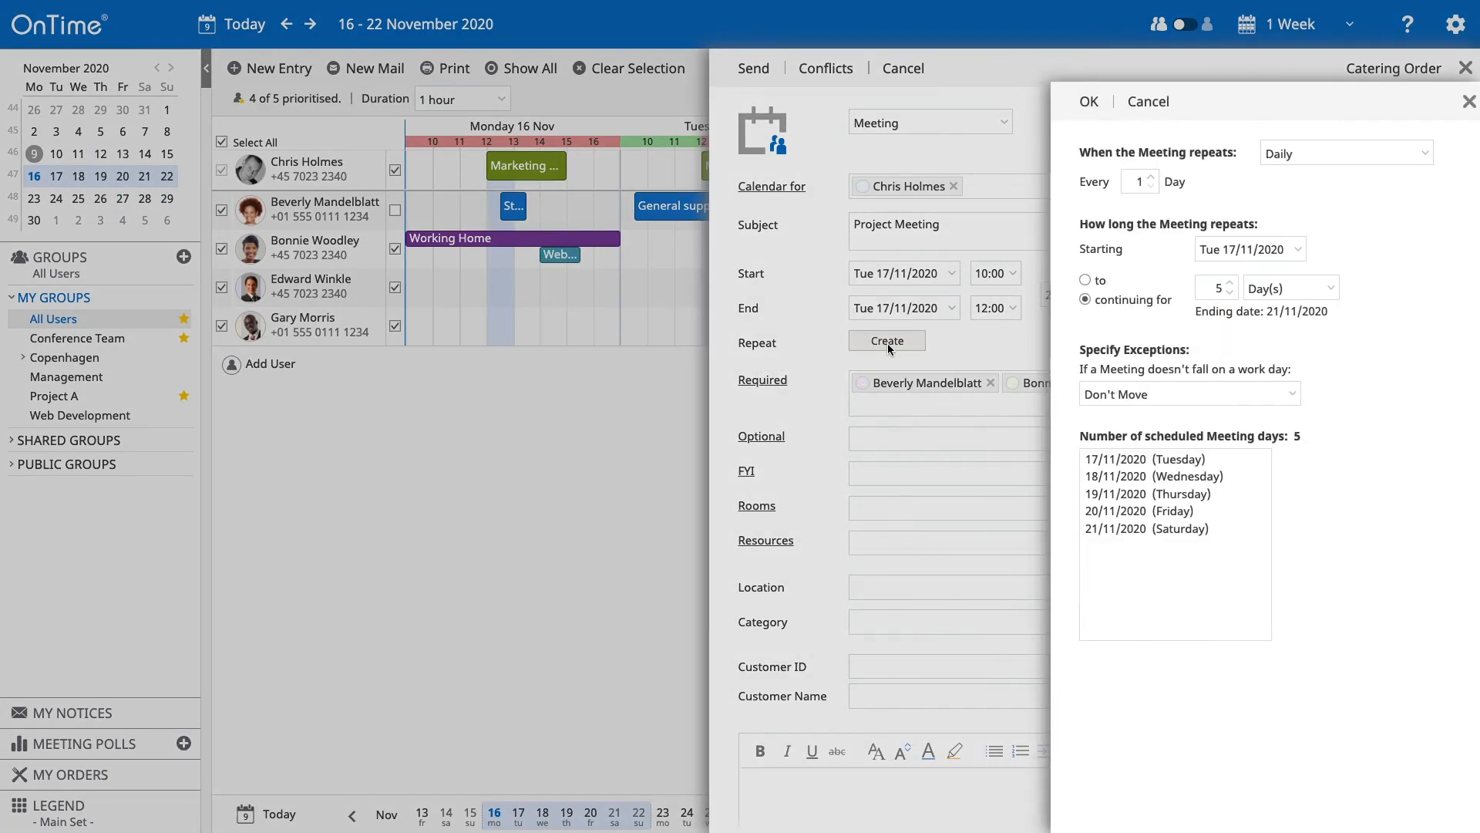
left_click(1300, 158)
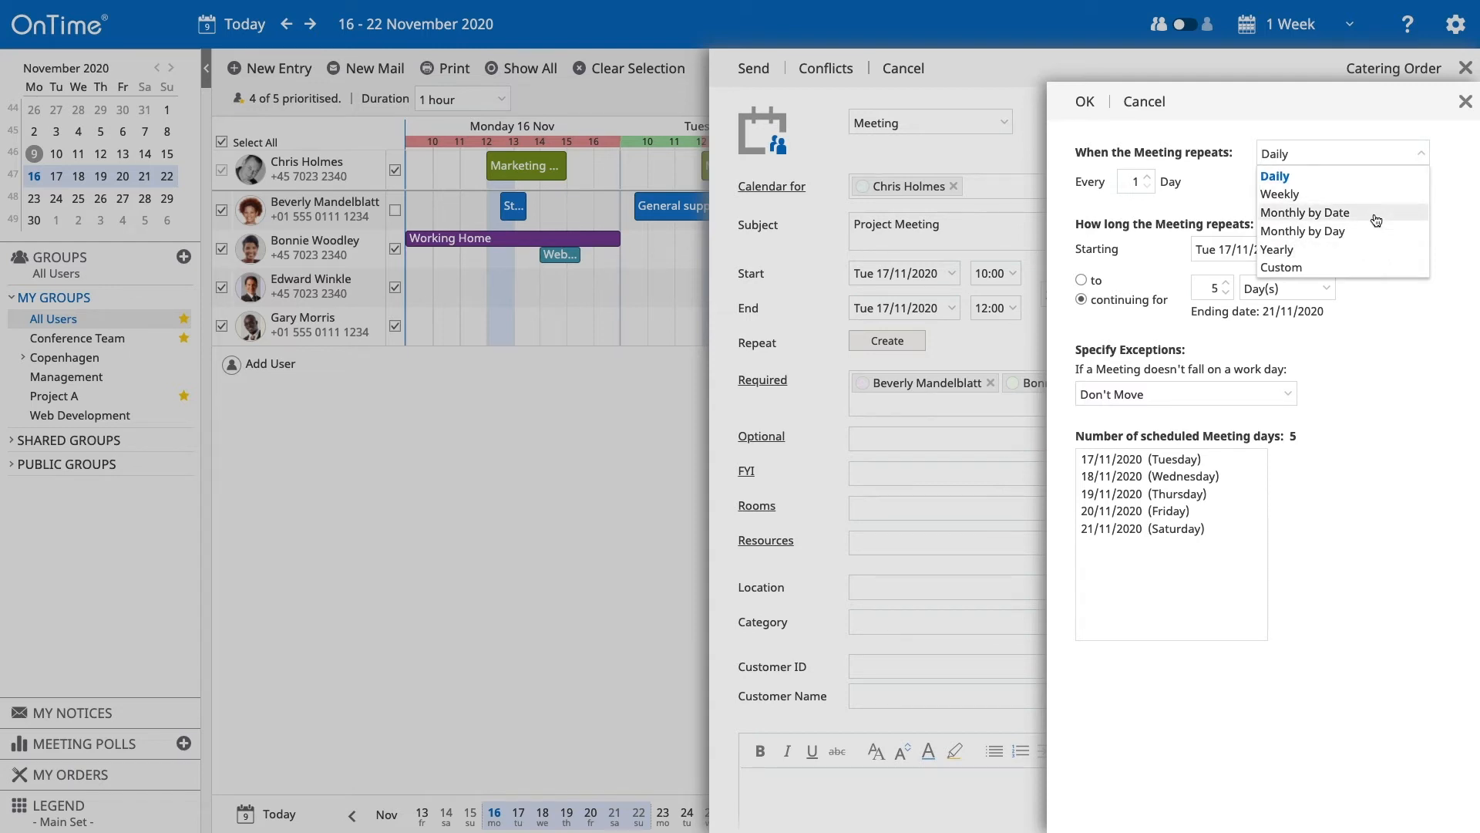
left_click(1449, 221)
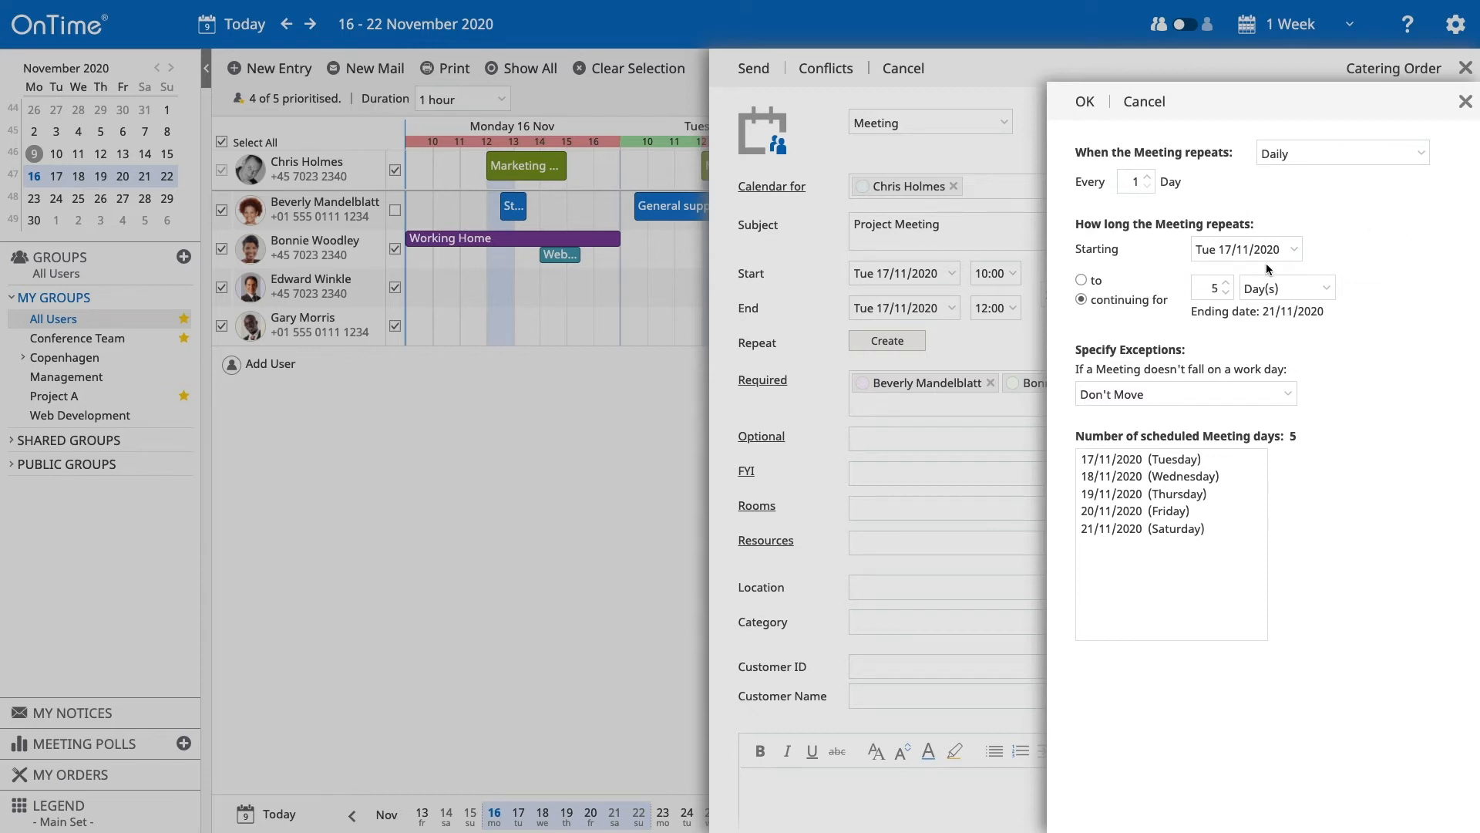
left_click(1144, 102)
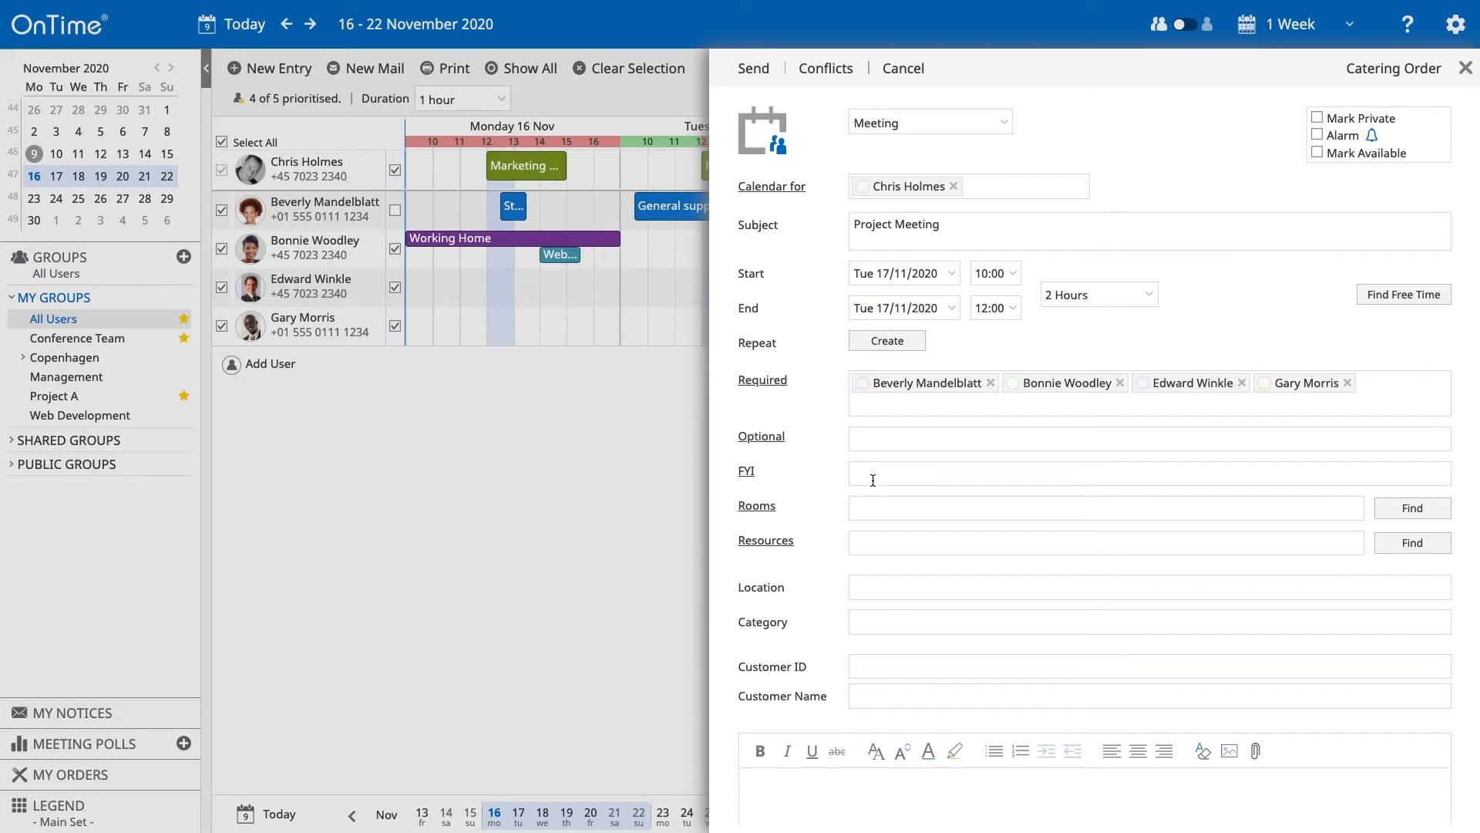
Search all sites for a room for 5 attendees and add room 1203 C - London to the meeting
left_click(1412, 509)
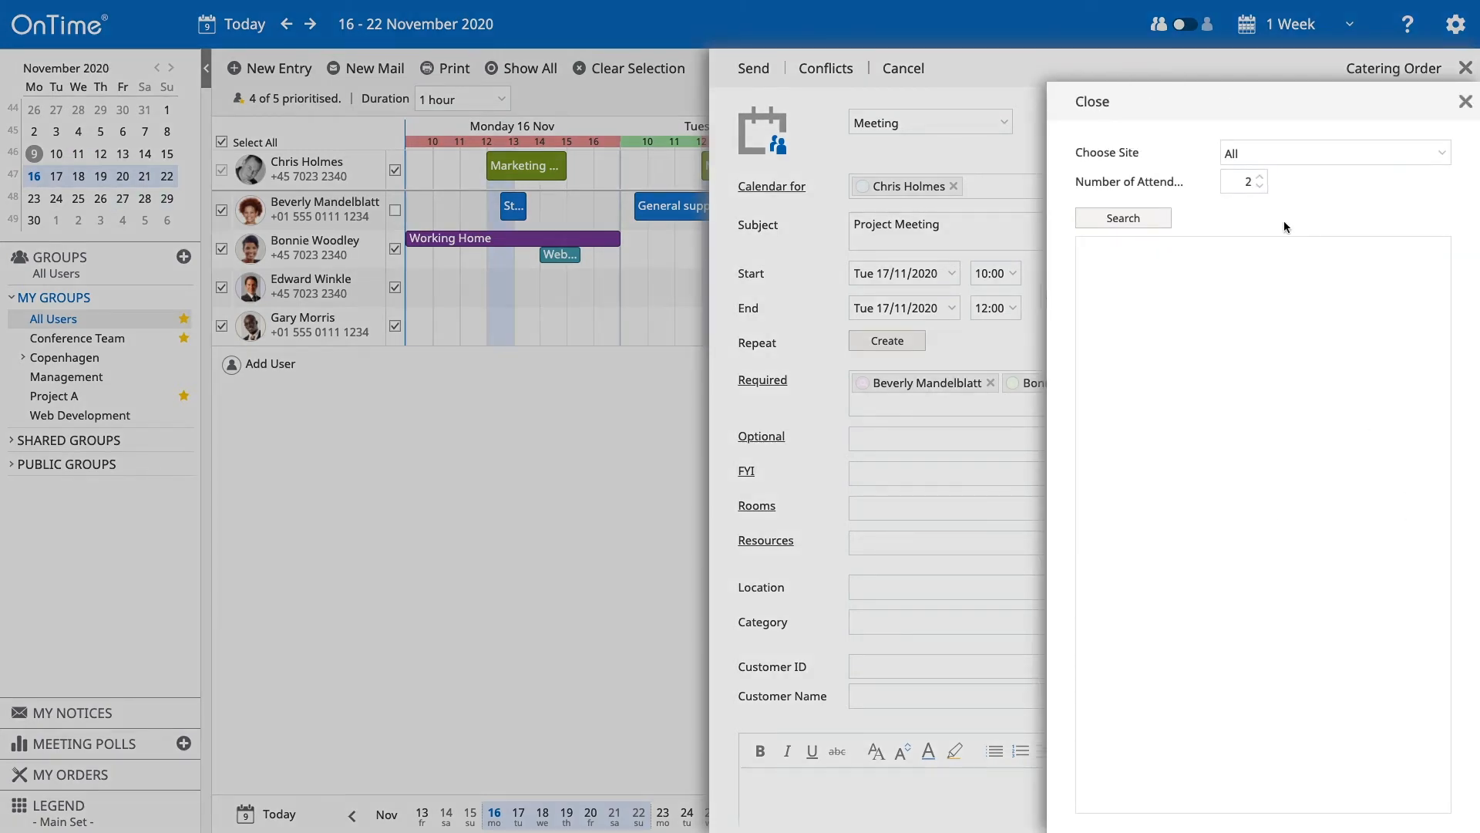
left_click(1263, 178)
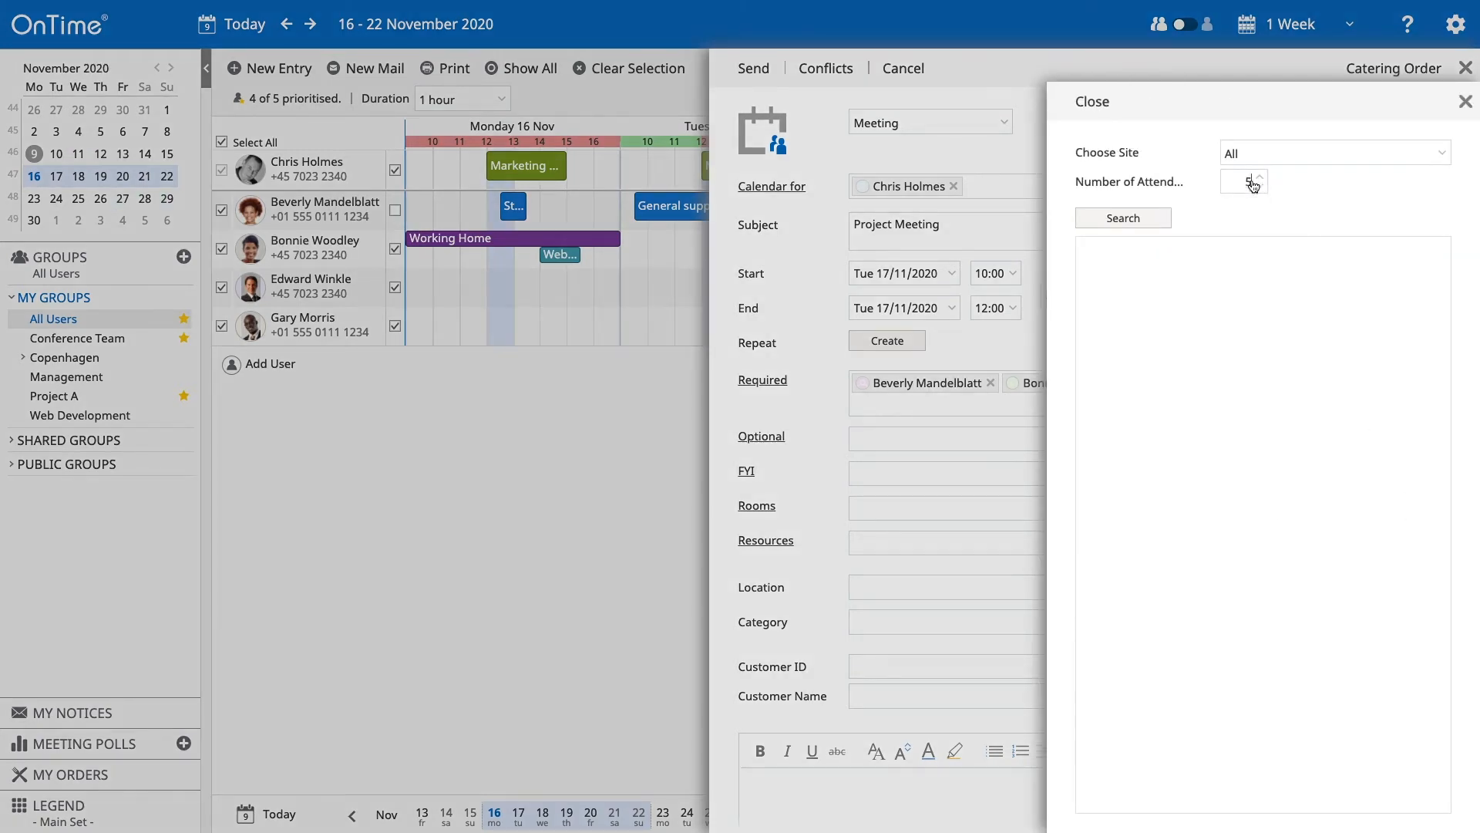
left_click(1145, 222)
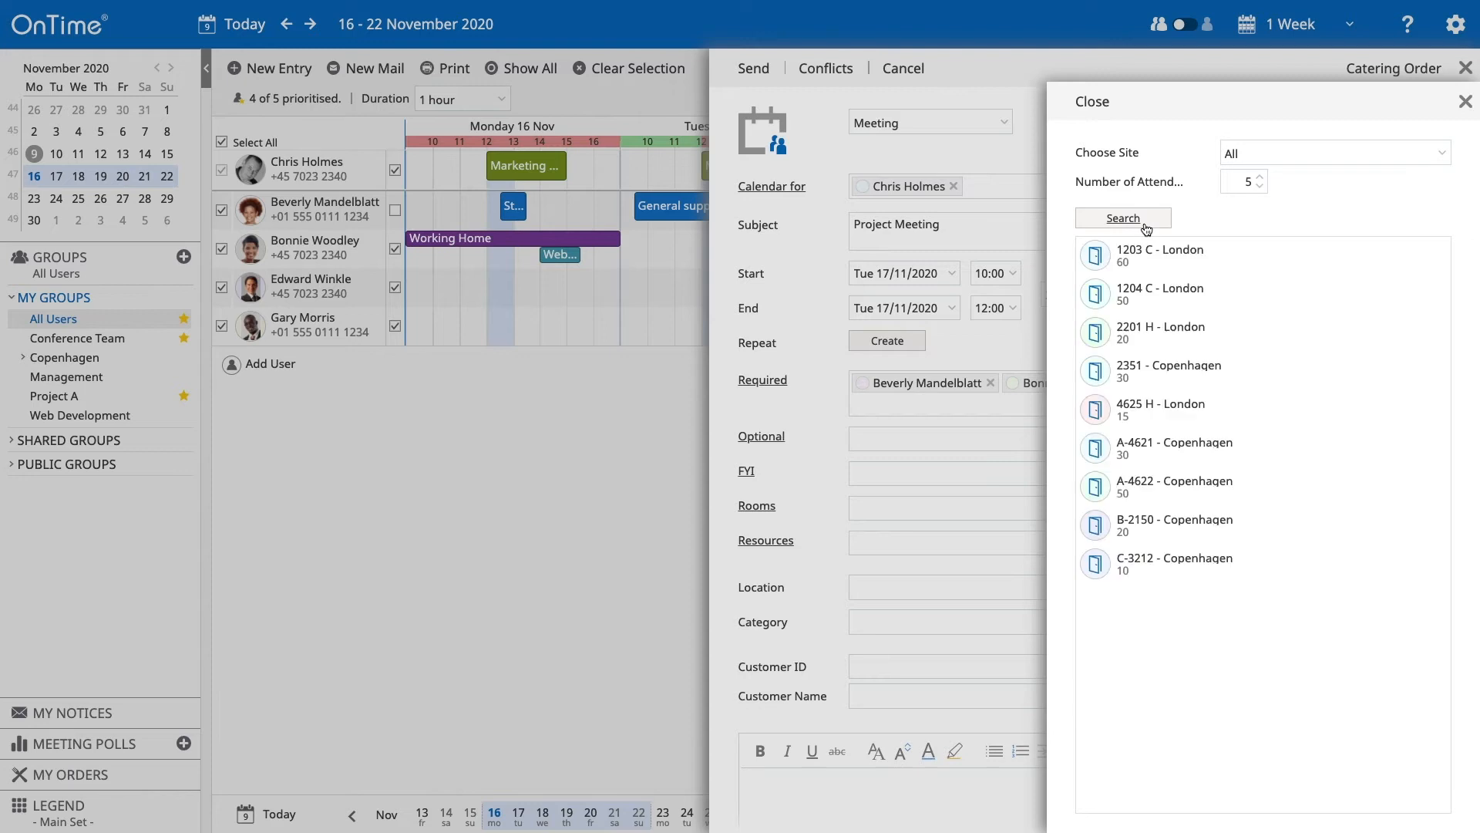
left_click(1257, 270)
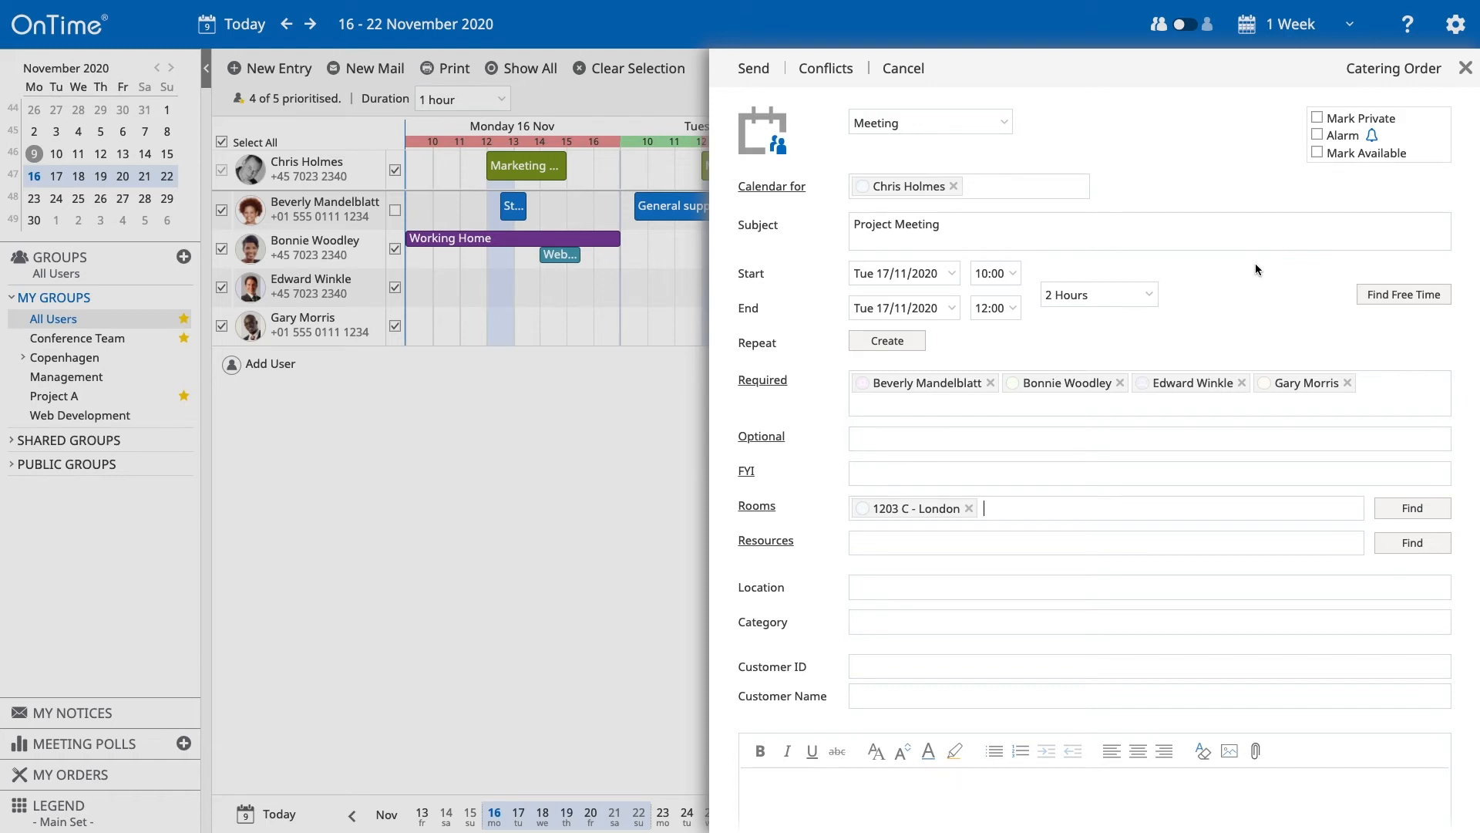
Assign the Projects category to the meeting
left_click(871, 621)
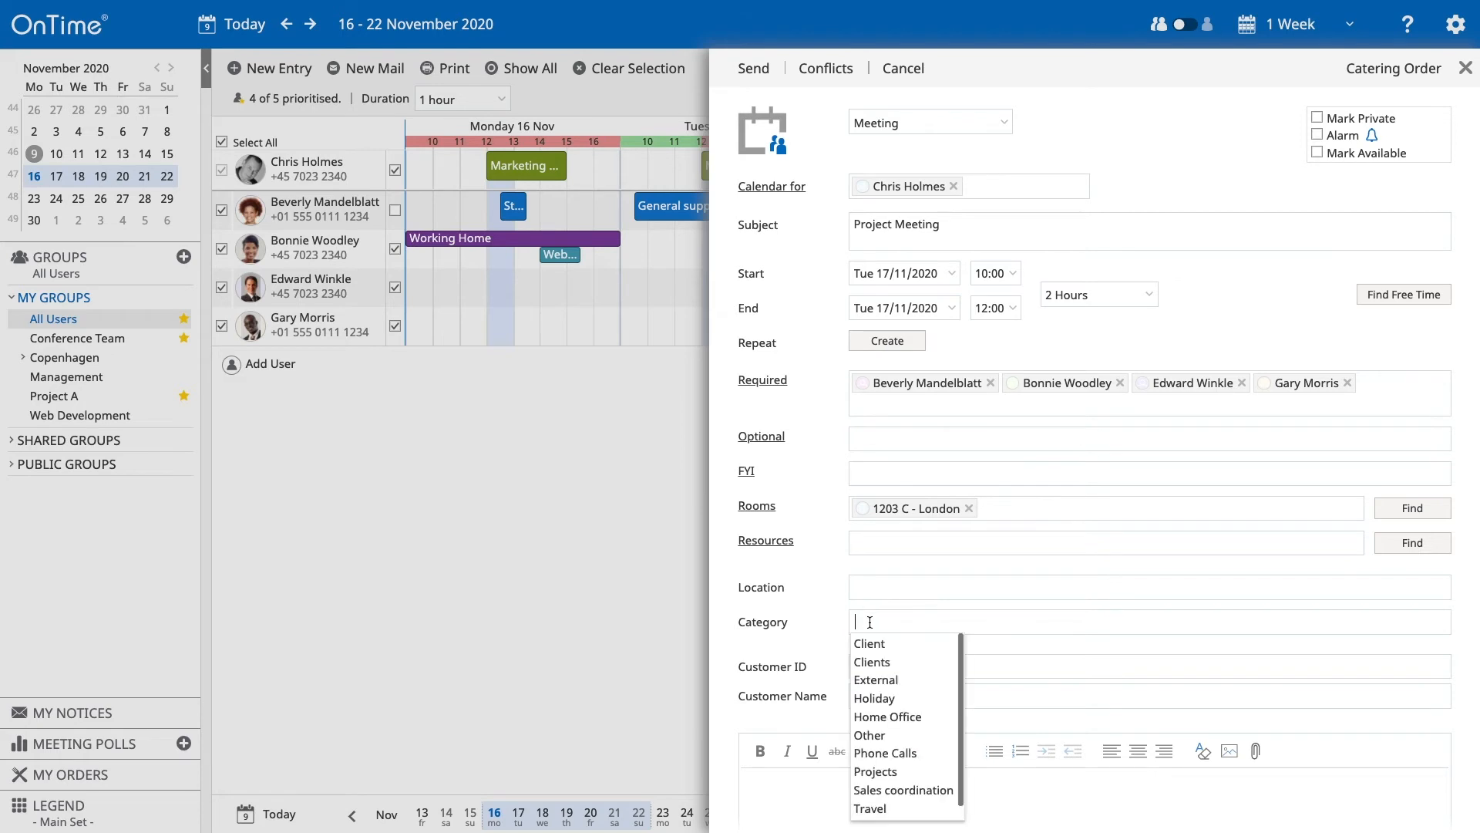
type("Pro")
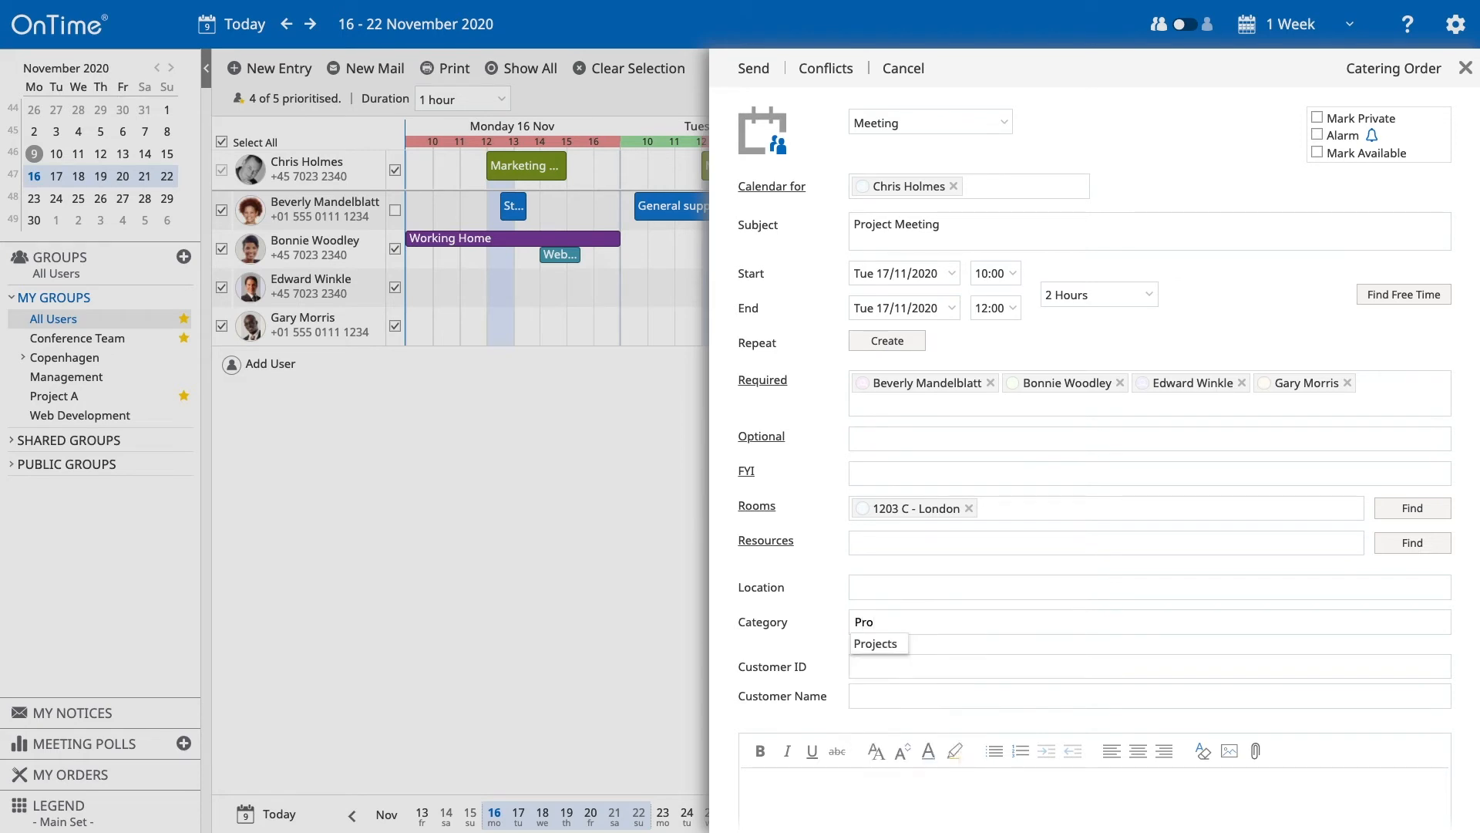
left_click(865, 645)
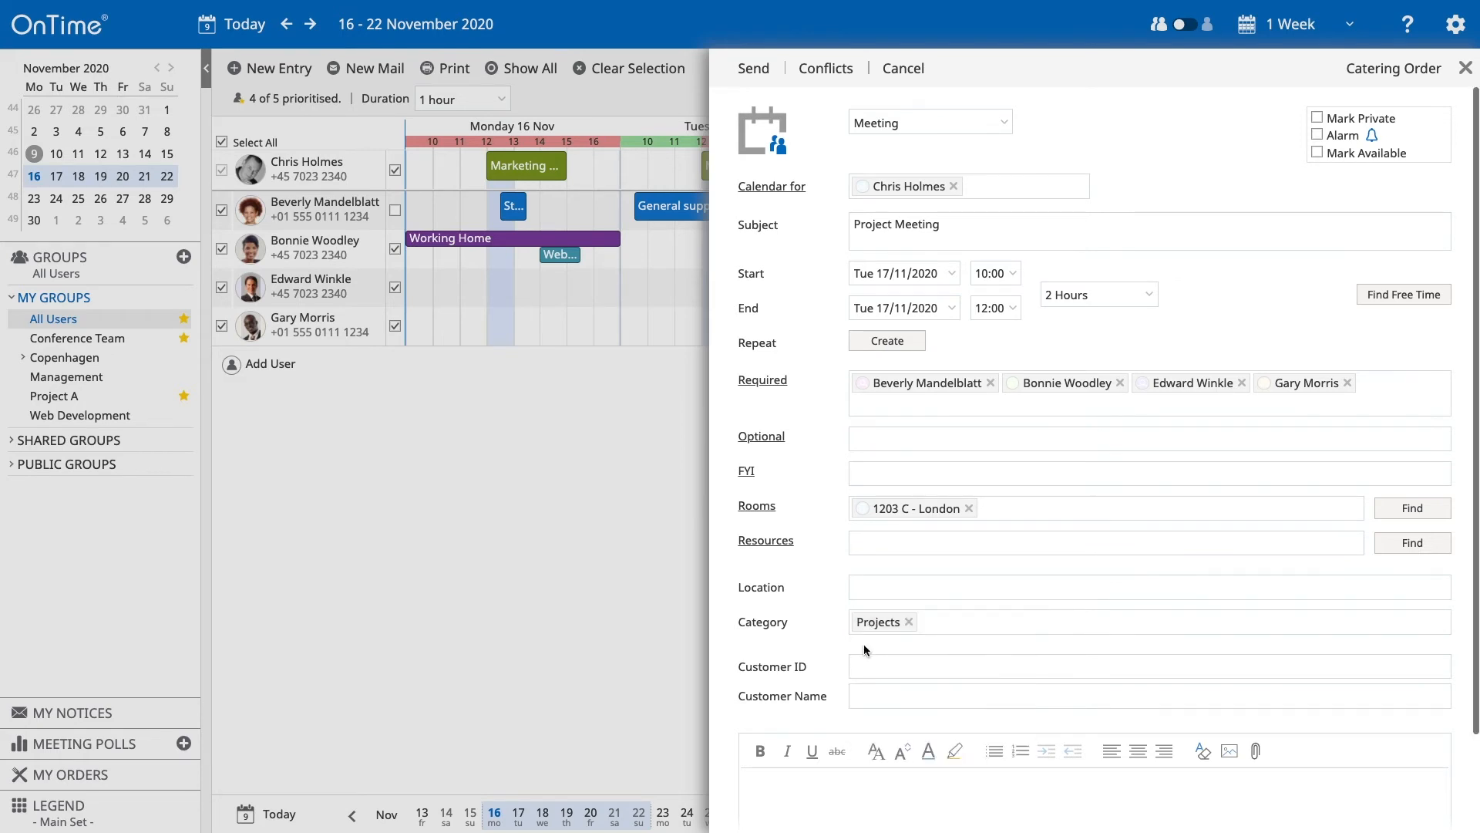
Write a bold "Agenda:" heading in the meeting description, followed by the lines "1...", "2..." and "3..."
scroll(863, 645, "down", 3)
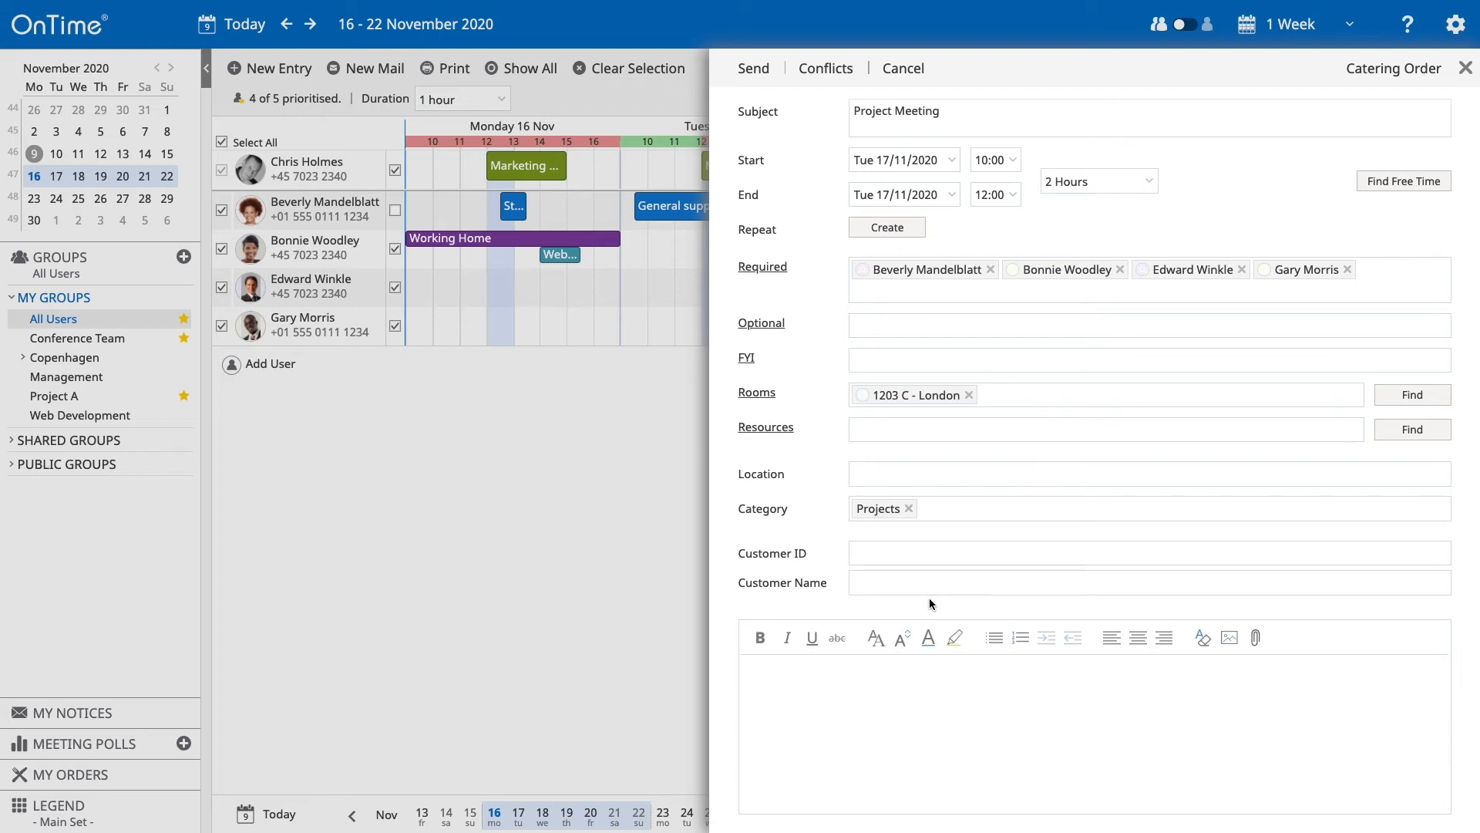
left_click(782, 679)
type("Agenda:")
key("shift+Home")
key("ctrl+b")
key("End")
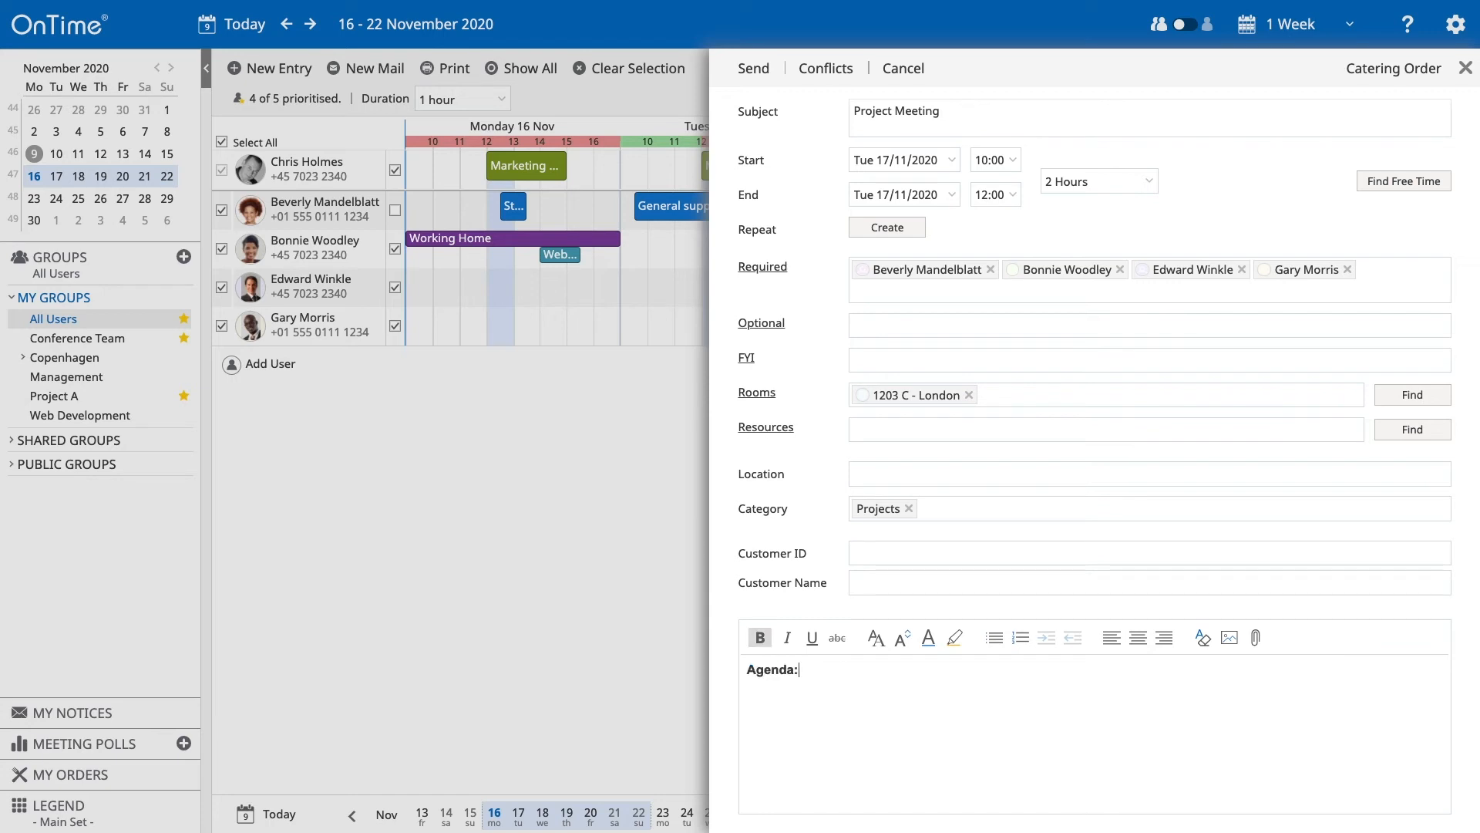
type("1...")
key("Return")
type("2...")
key("Return")
type("3...")
Send the Project Meeting invitation despite the scheduling conflict of a required attendee
scroll(1070, 418, "up", 2)
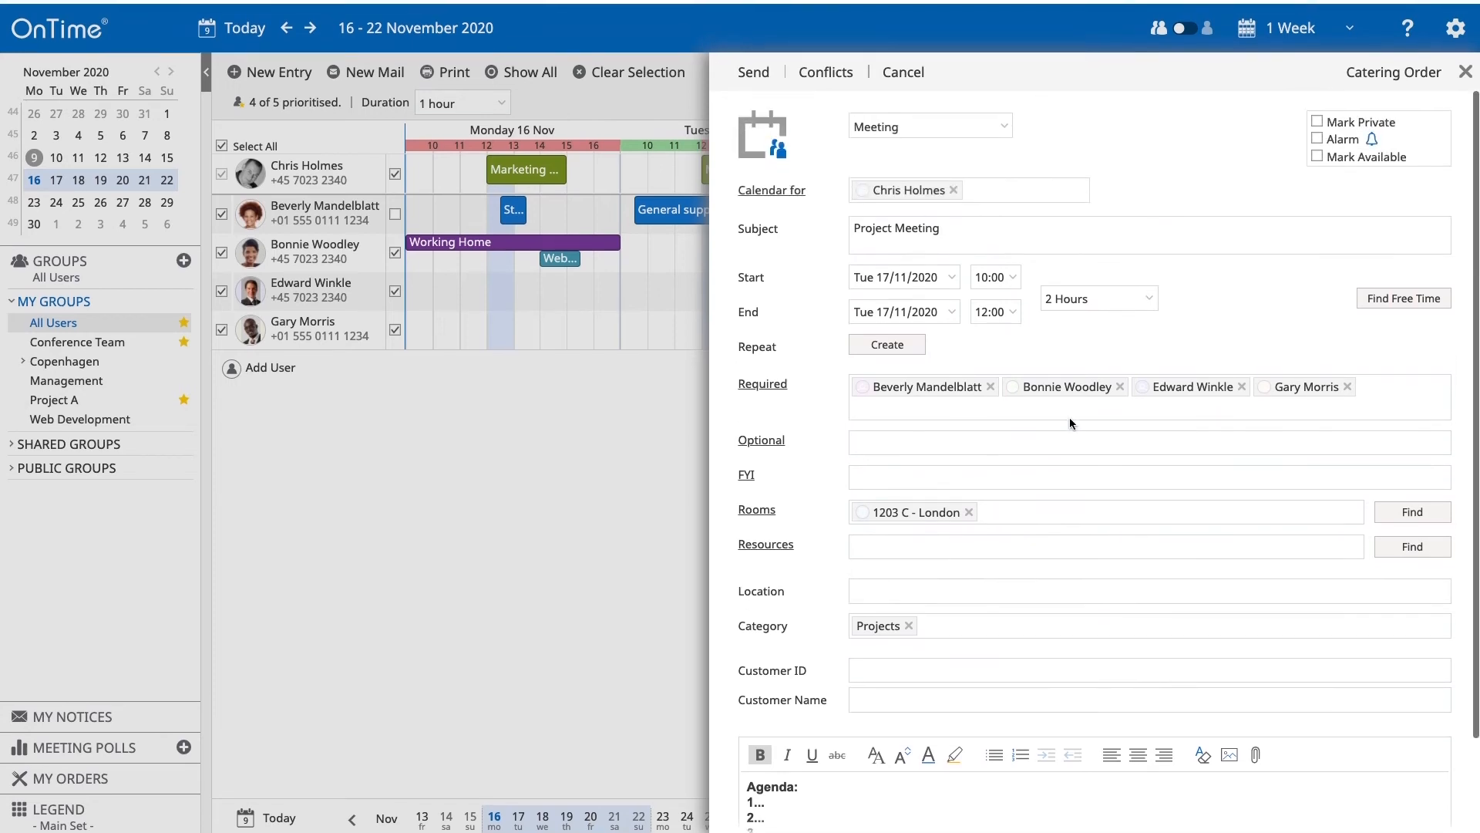
left_click(761, 77)
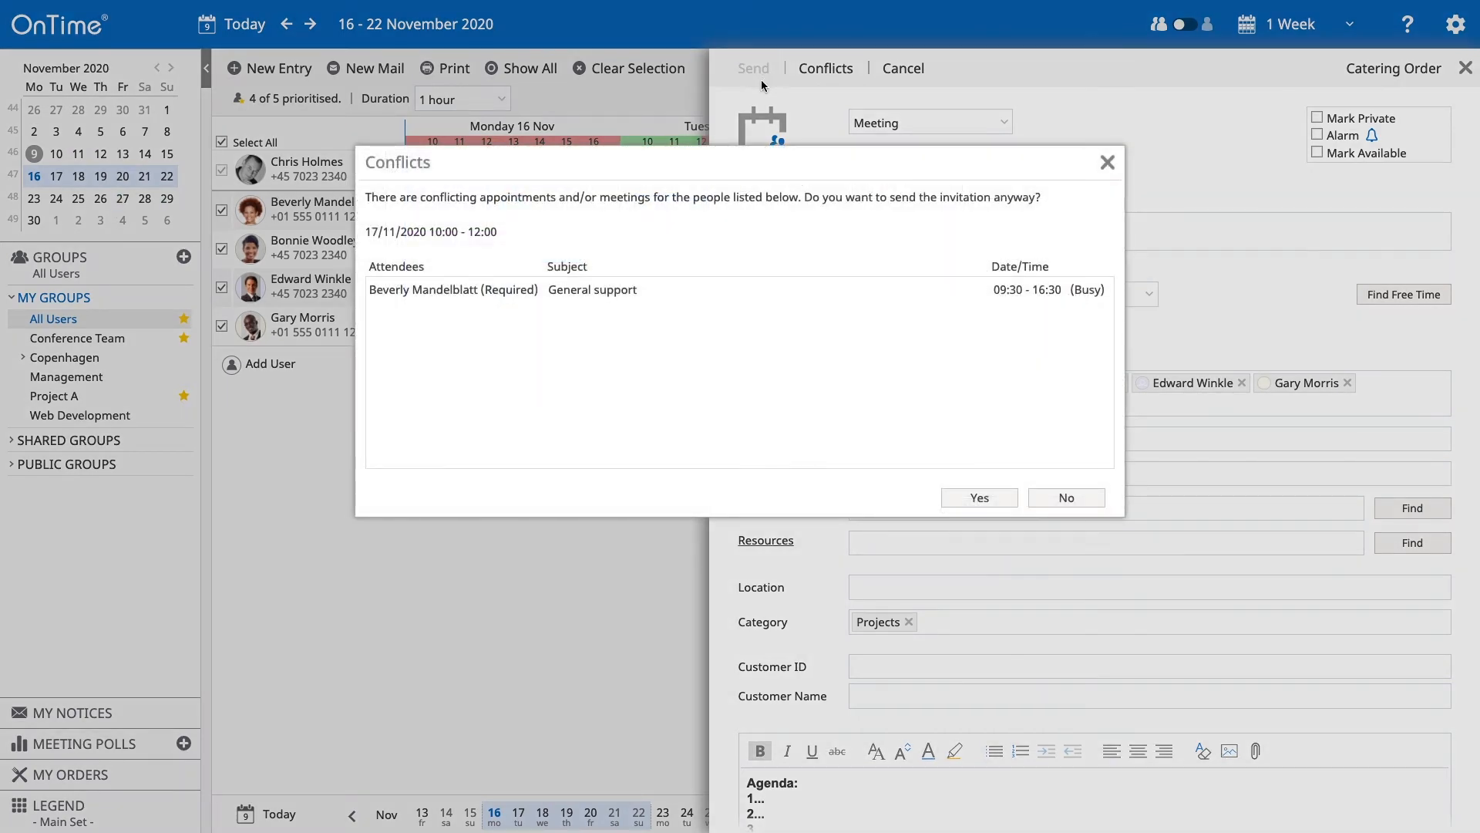
left_click(991, 505)
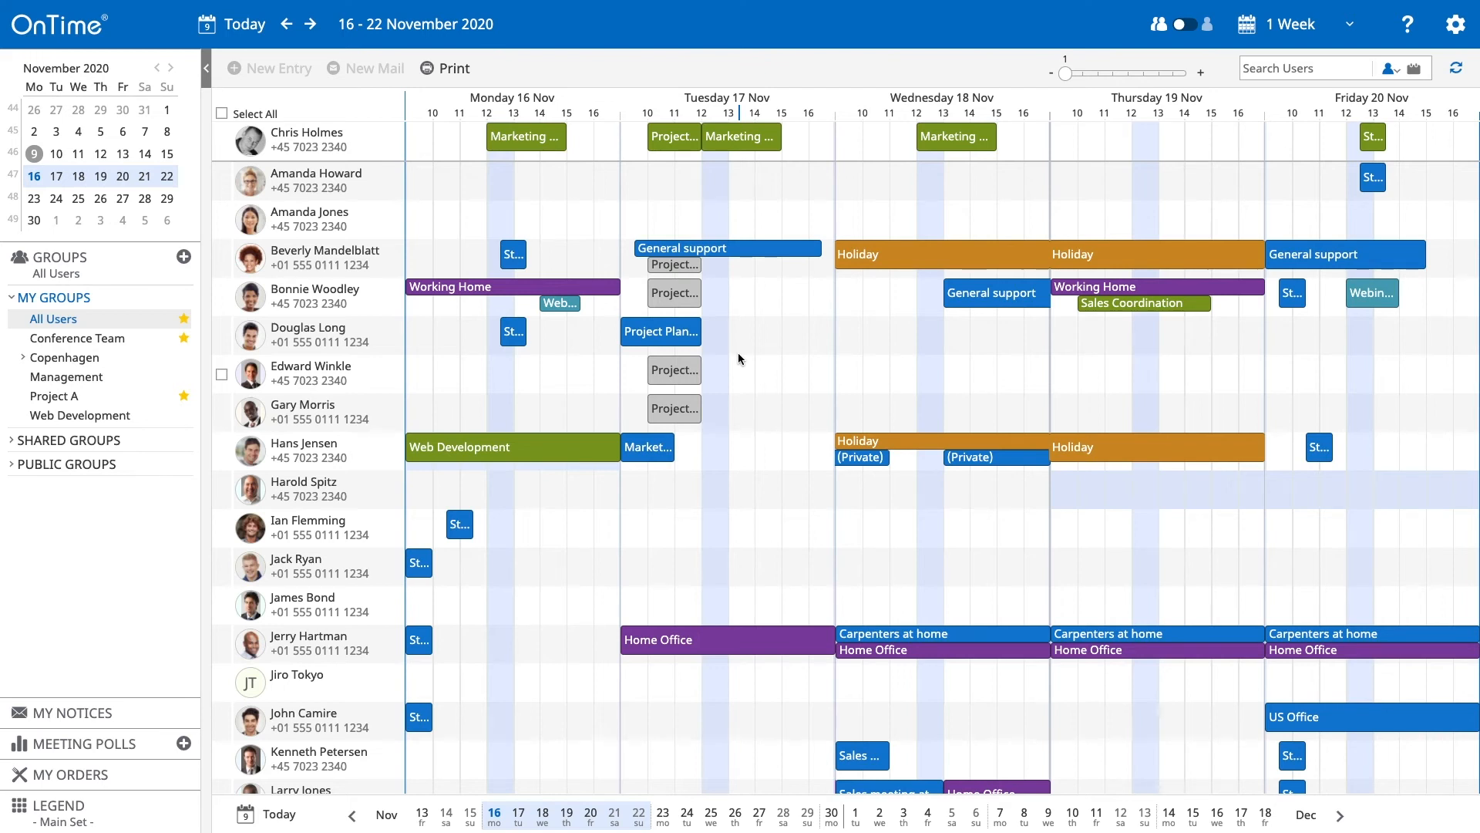
Open the Project Meeting from the owner's calendar, close its form unchanged, and view the meeting's summary
mouse_move(670, 146)
double_click(675, 136)
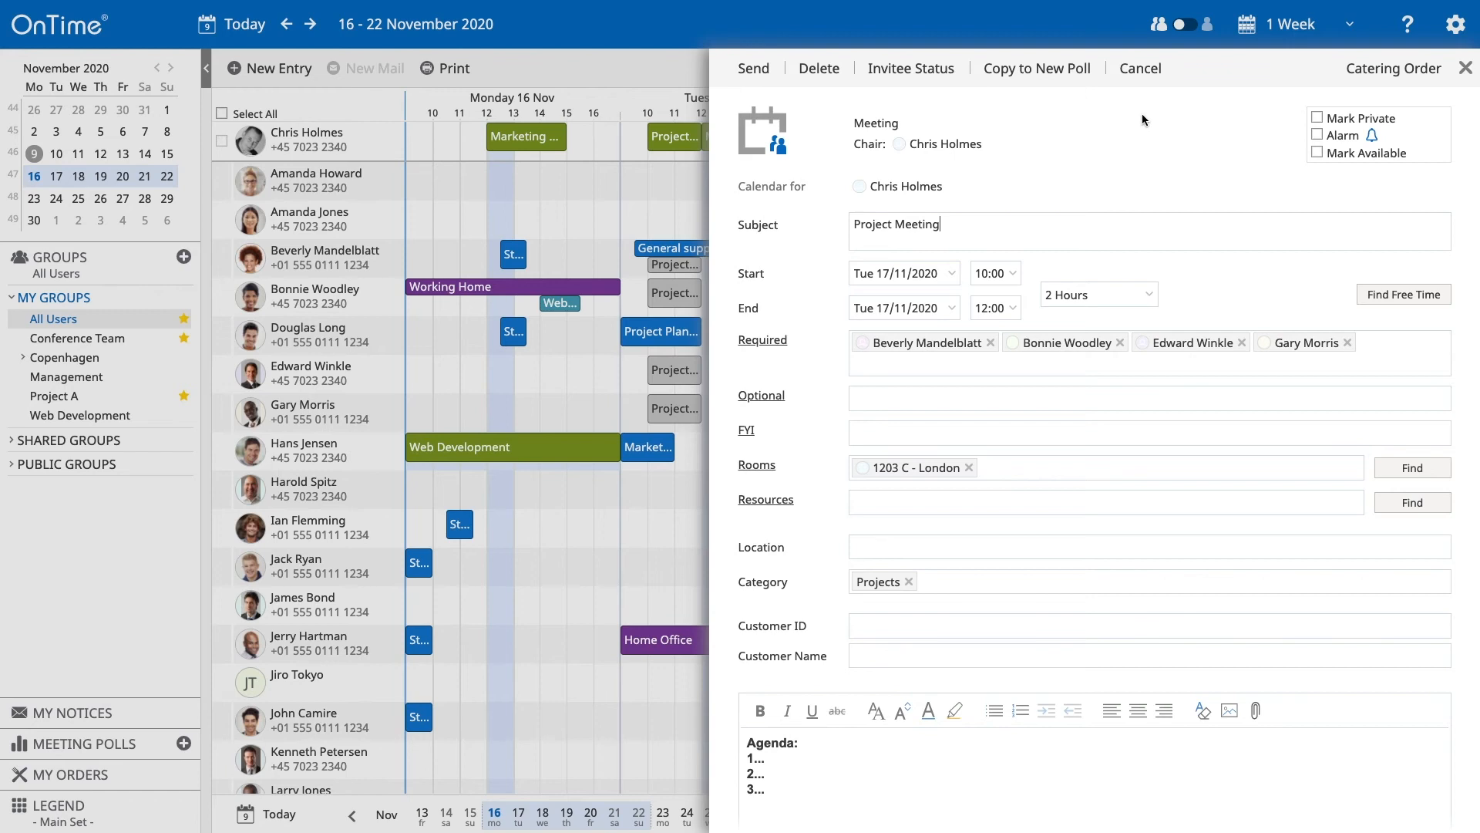
left_click(1141, 69)
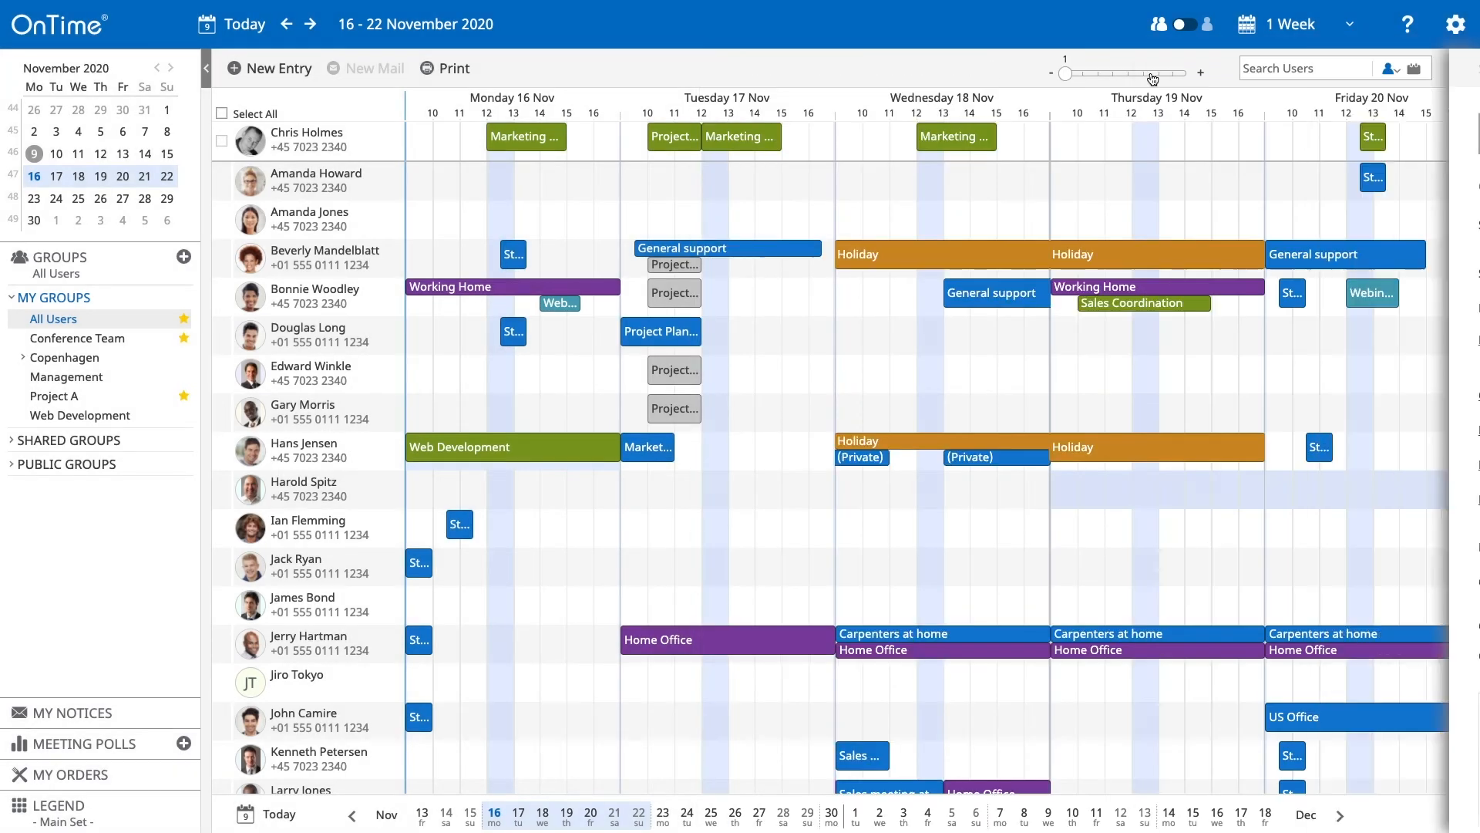
left_click(683, 143)
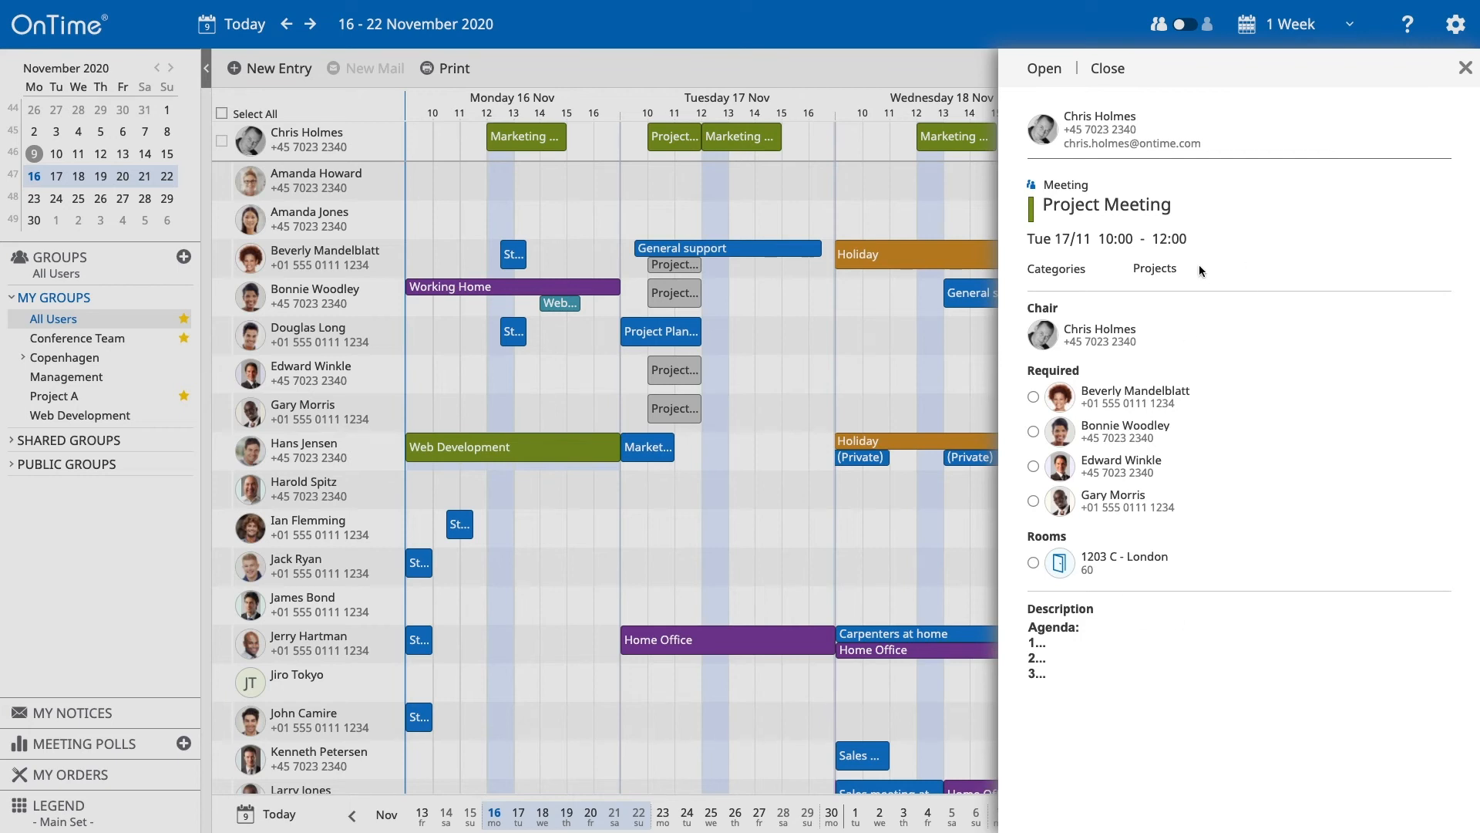
Open the full Project Meeting form from its summary and close it without changes
left_click(1045, 69)
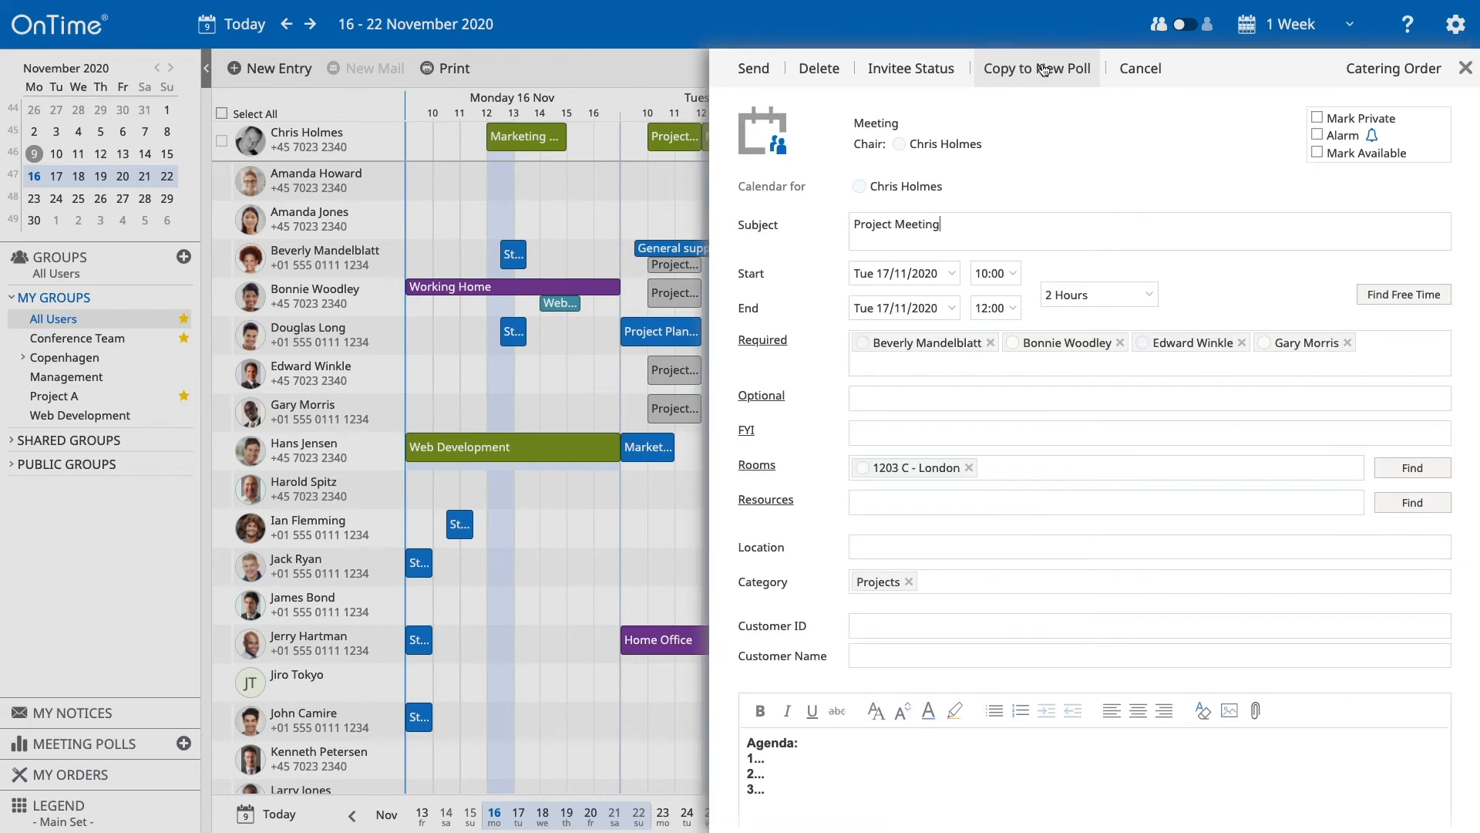
left_click(1147, 70)
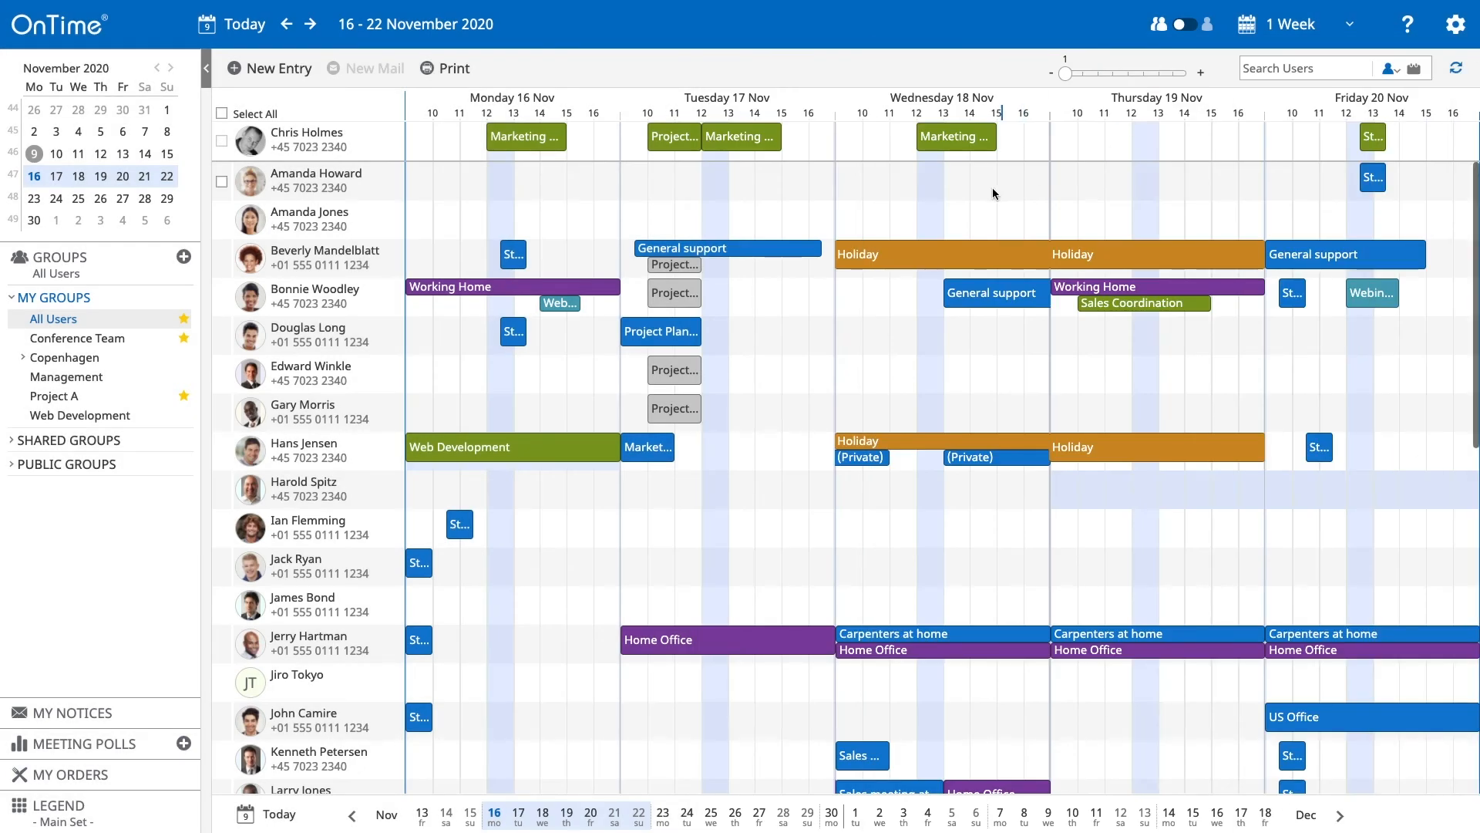
Move the Project Meeting from Tuesday to Wednesday 18/11/2020, 09:30 to 11:30, and send the updated invitation
mouse_move(675, 141)
left_click_drag(676, 140, 876, 141)
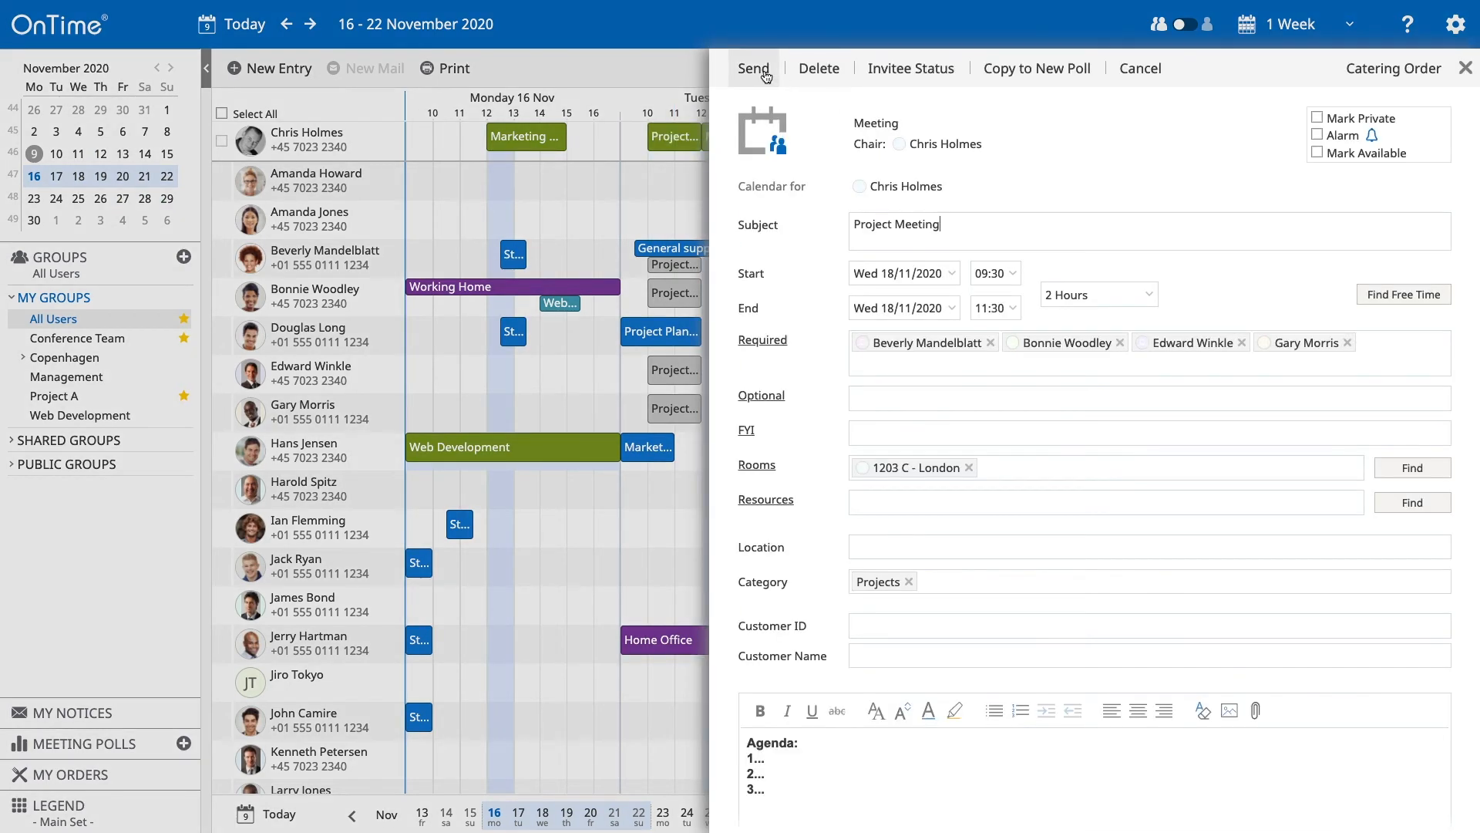
left_click(768, 76)
left_click(980, 497)
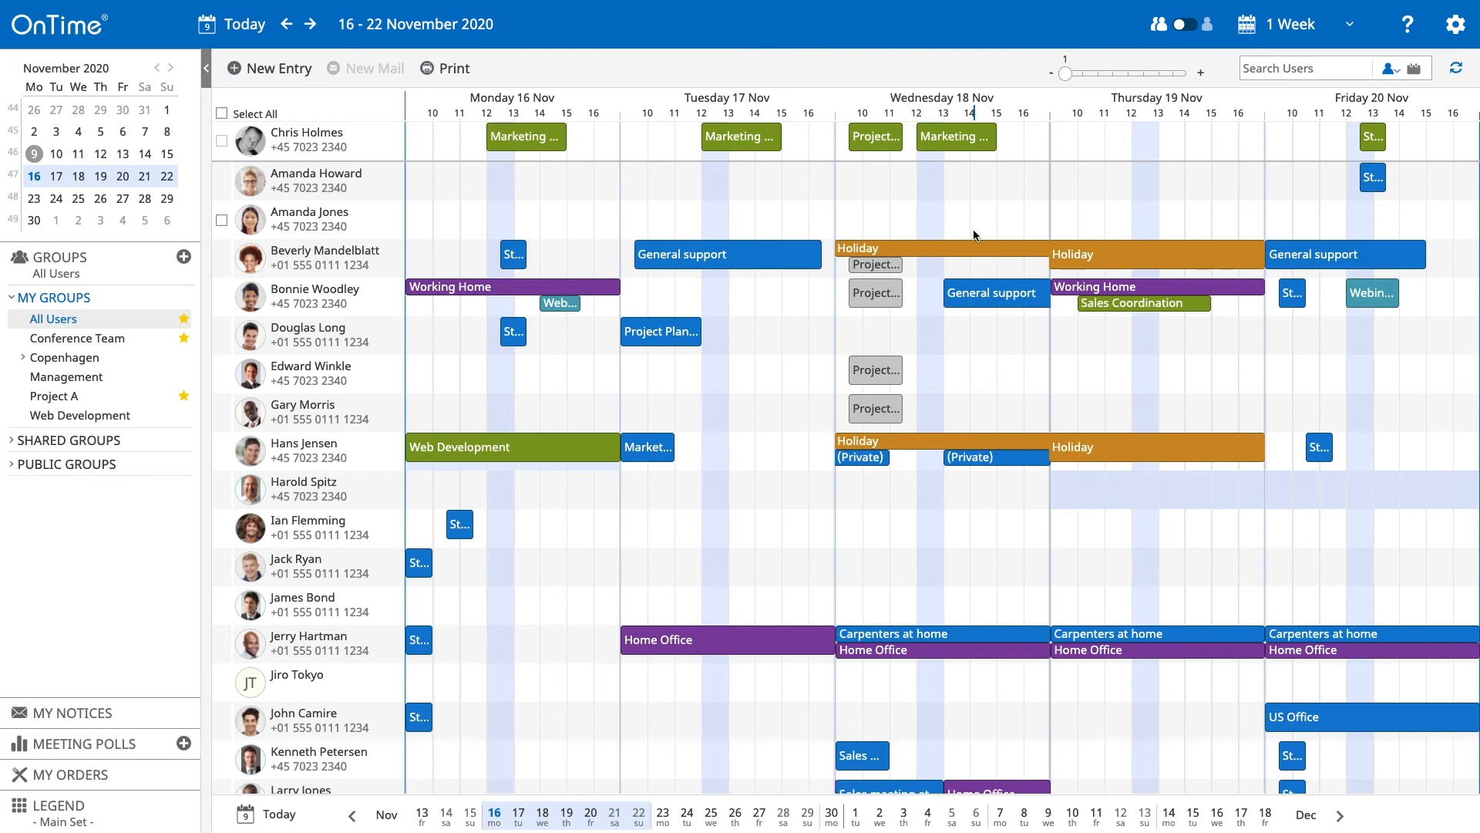
Move Tuesday's Marketing planning appointment from the owner's calendar to the colleague directly below, from 13:00 to 16:00, and save it
left_click_drag(764, 145, 793, 187)
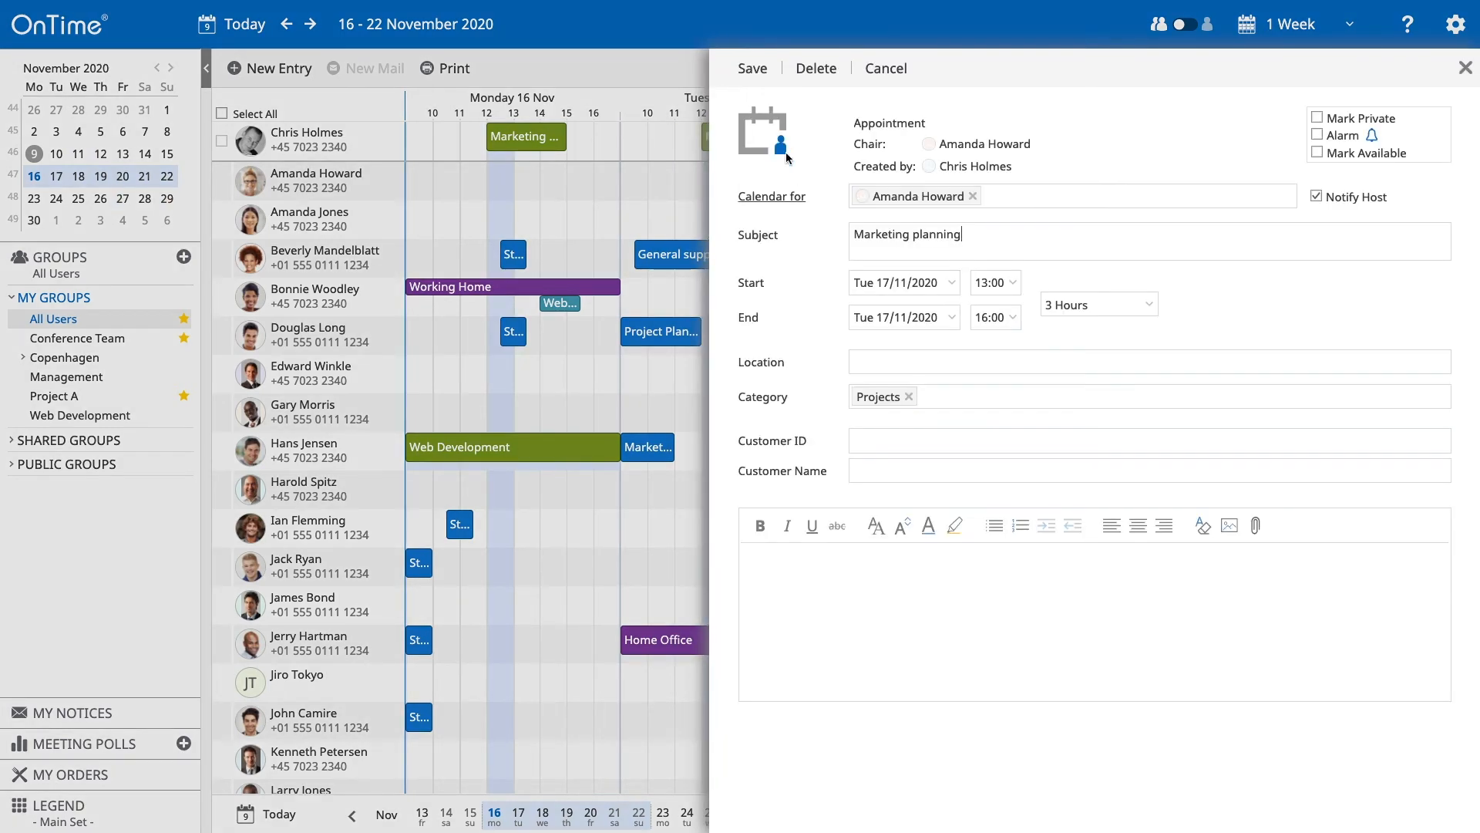
left_click(752, 68)
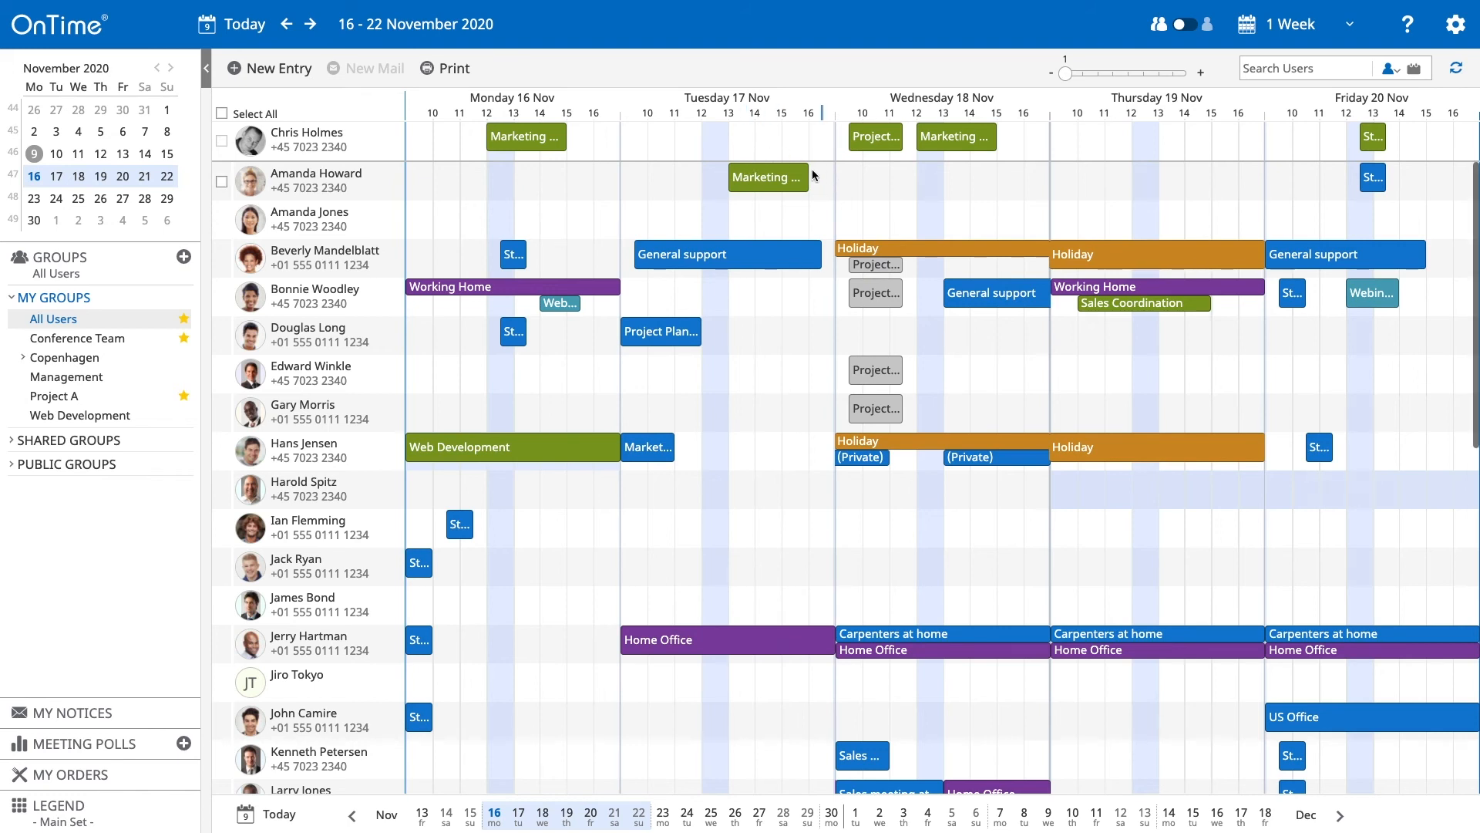
Copy the colleague's Marketing planning appointment to Wednesday 18/11/2020, 09:30 to 12:30, in the same calendar and save the copy
mouse_move(759, 179)
left_click_drag(759, 180, 880, 181)
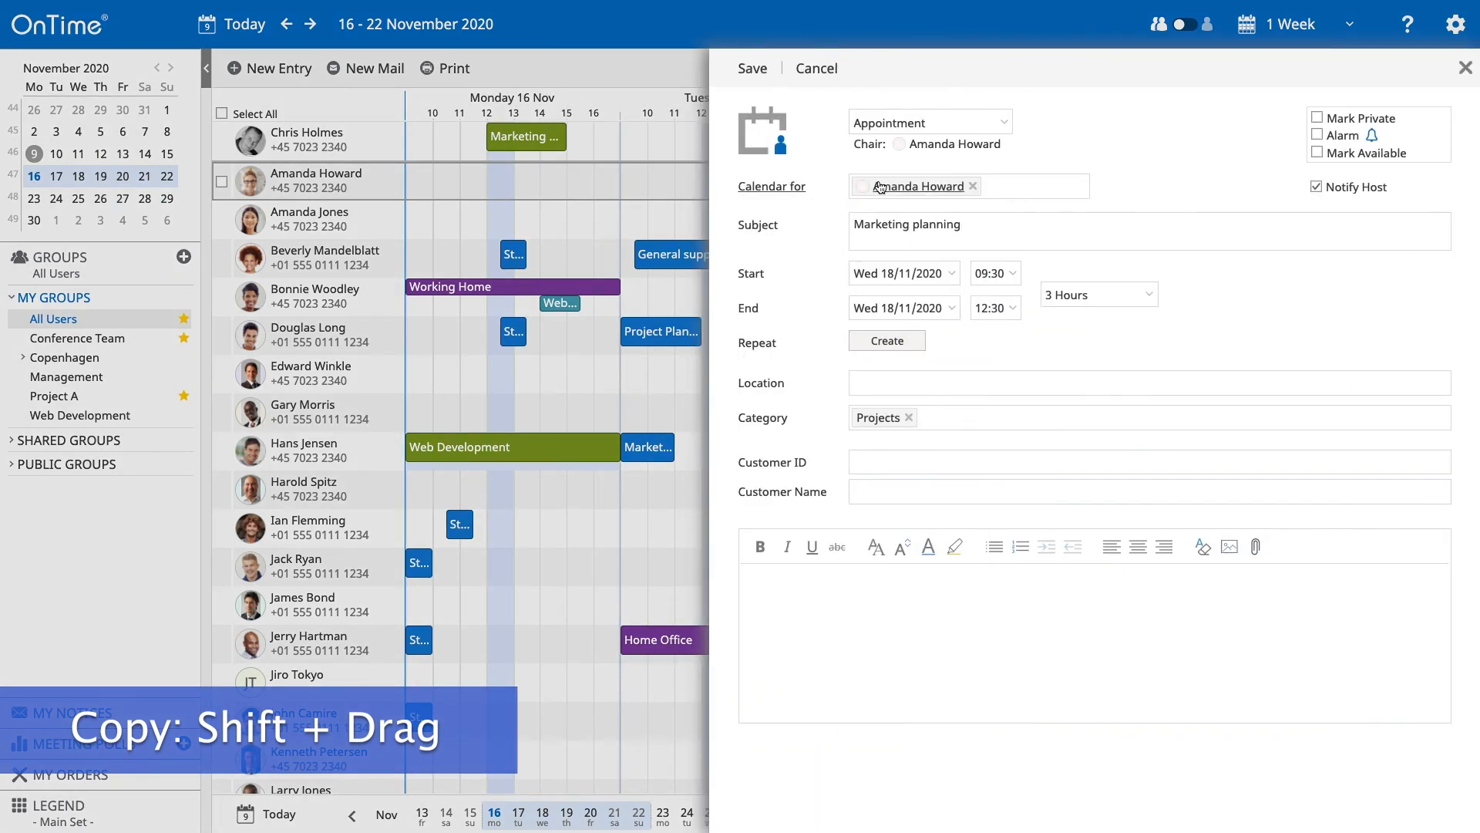
left_click(762, 67)
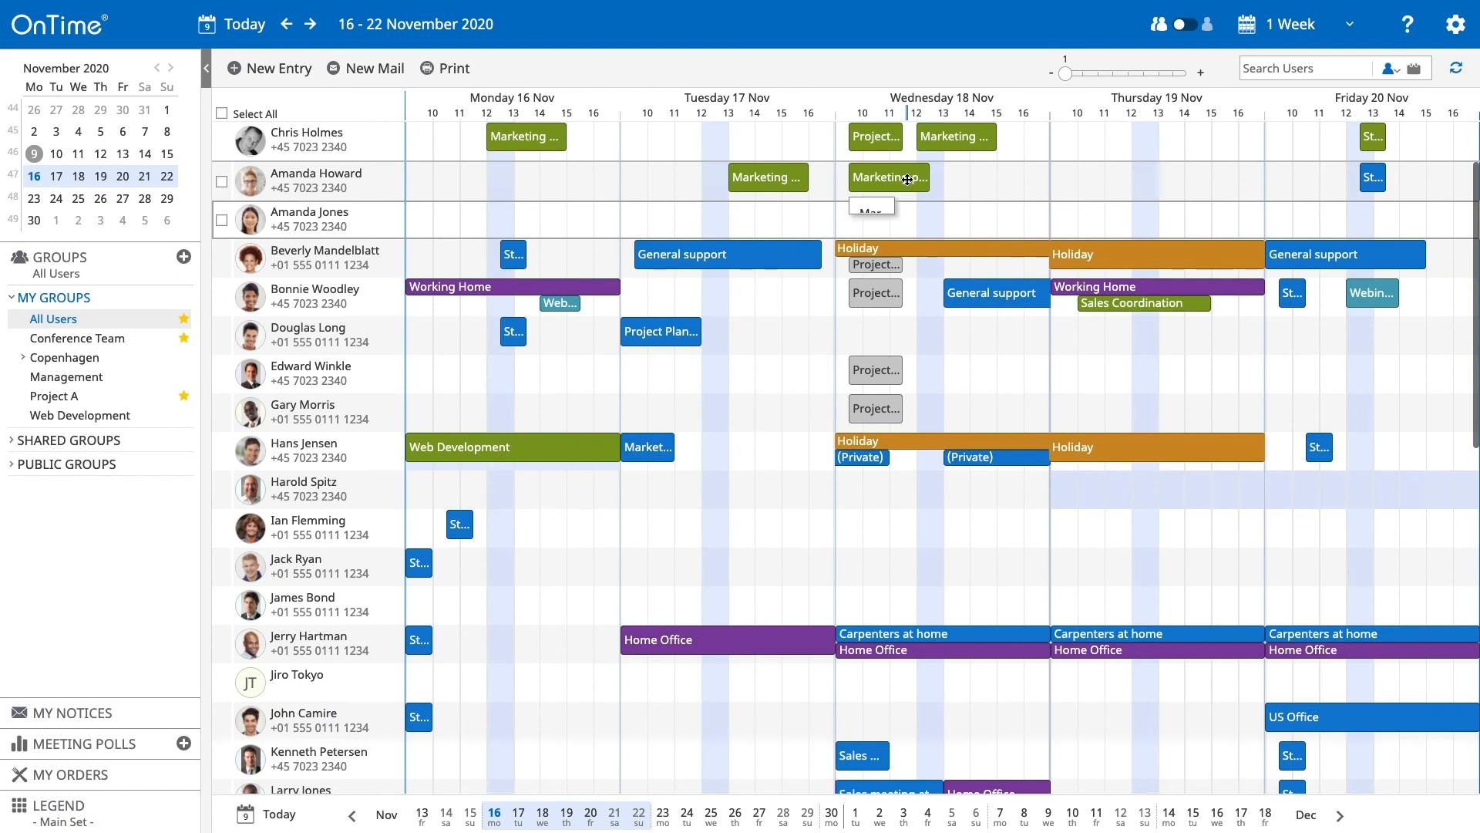